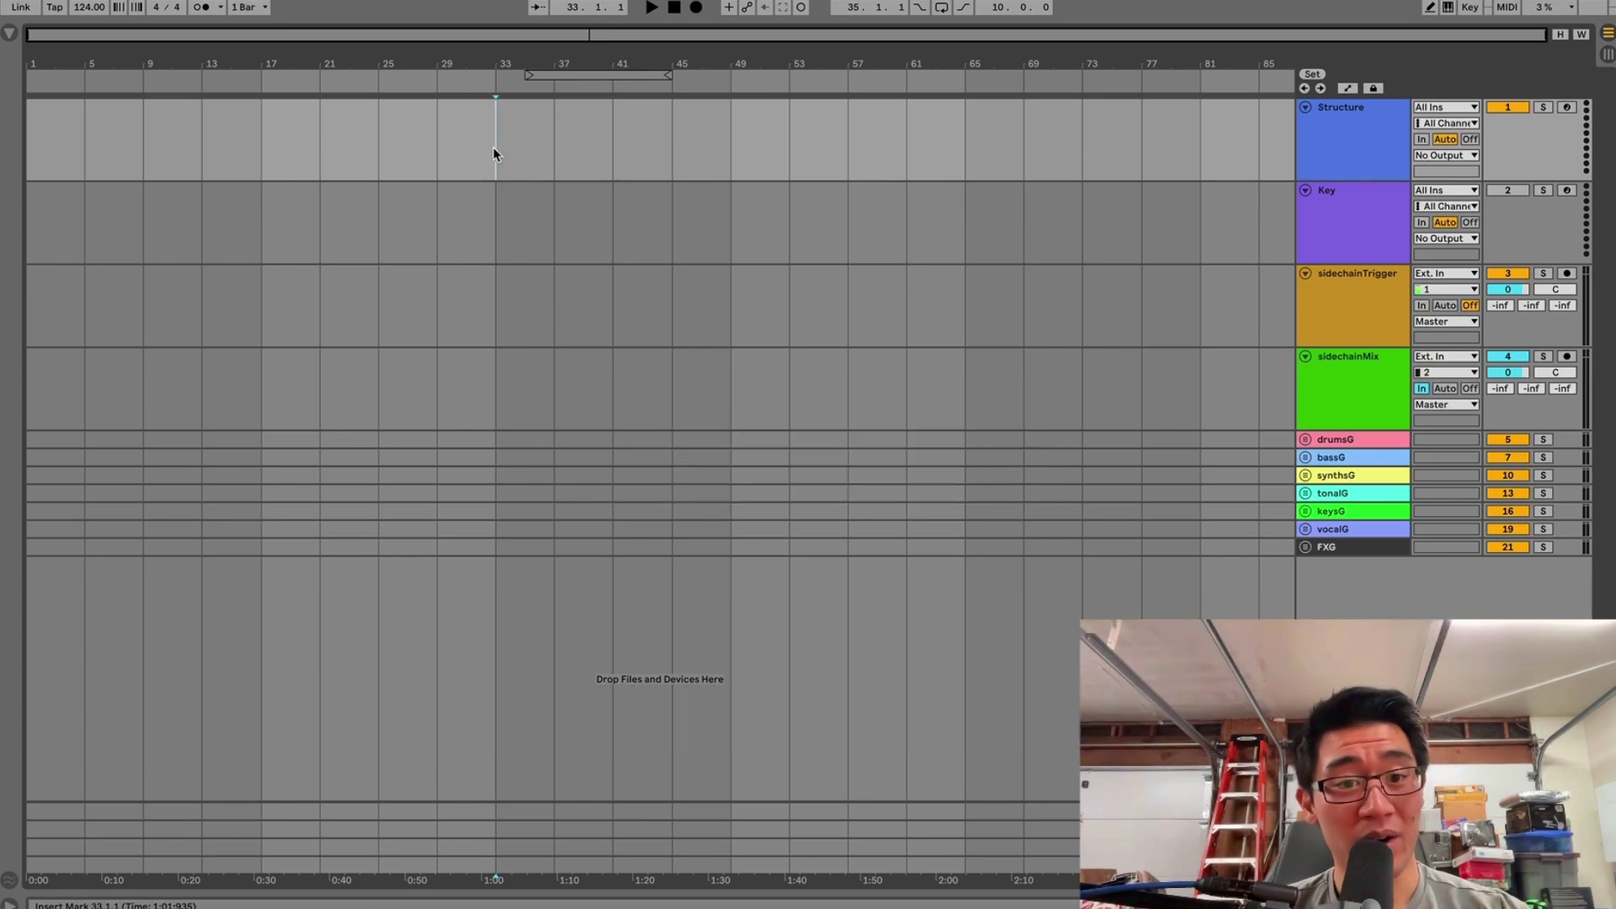
- Insert an 8-bar MIDI clip at bar 33 and a 16-bar MIDI clip at bar 49 on the Structure track
{"action": "left_click_drag", "start_coordinate": [495, 154], "coordinate": [613, 154]}
{"action": "key", "text": "ctrl+shift+m"}
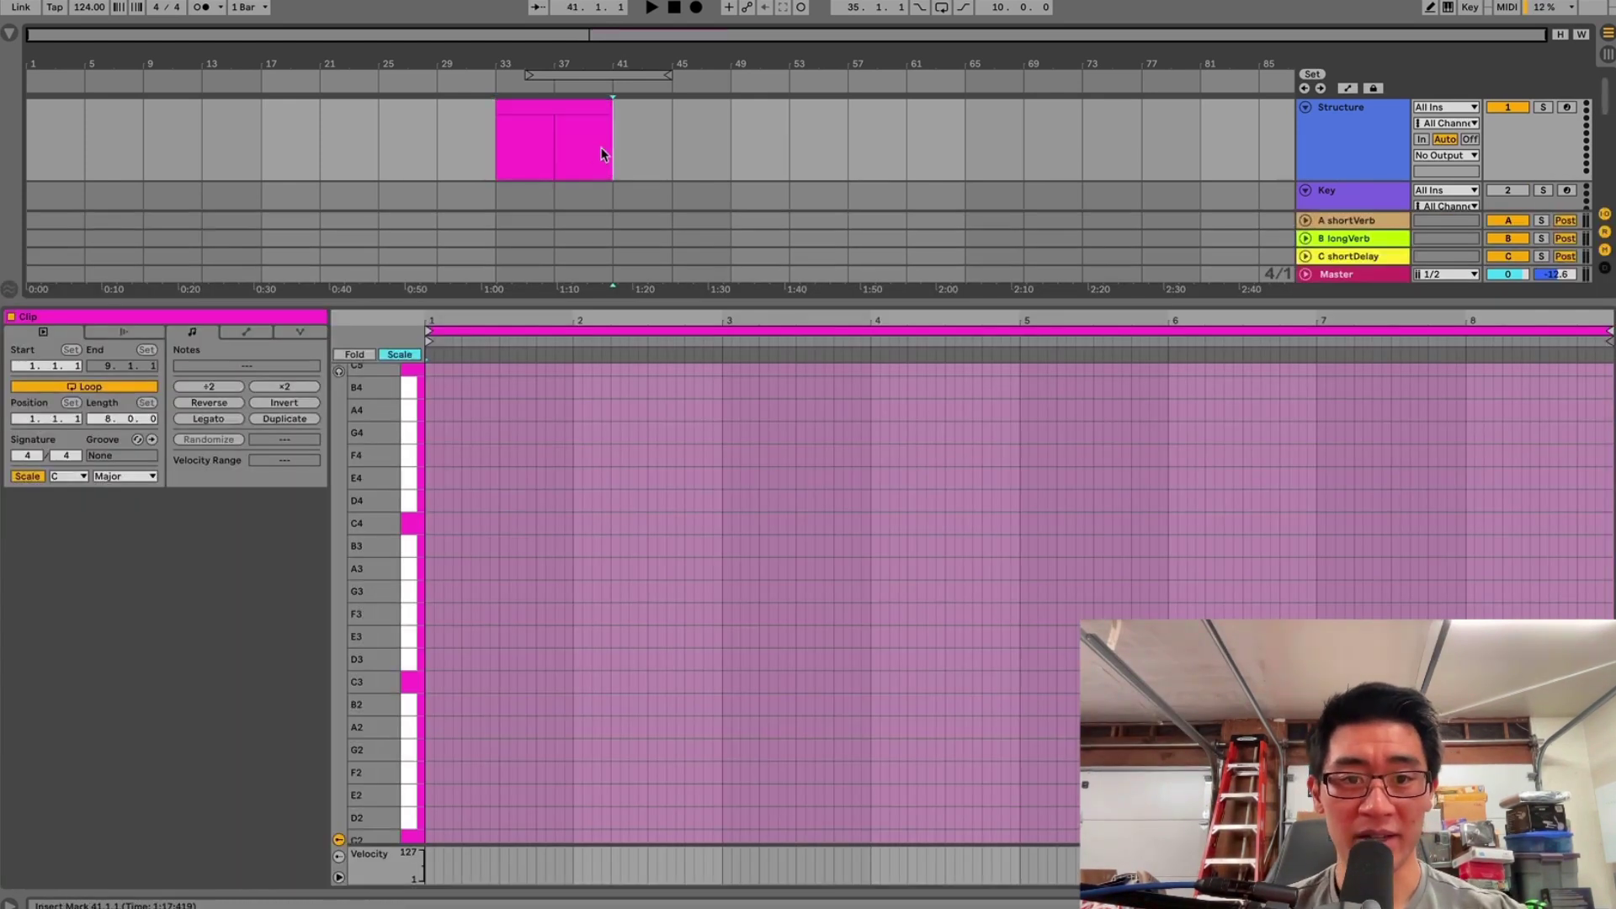
{"action": "left_click_drag", "start_coordinate": [730, 103], "coordinate": [965, 101]}
{"action": "key", "text": "ctrl+shift+m"}
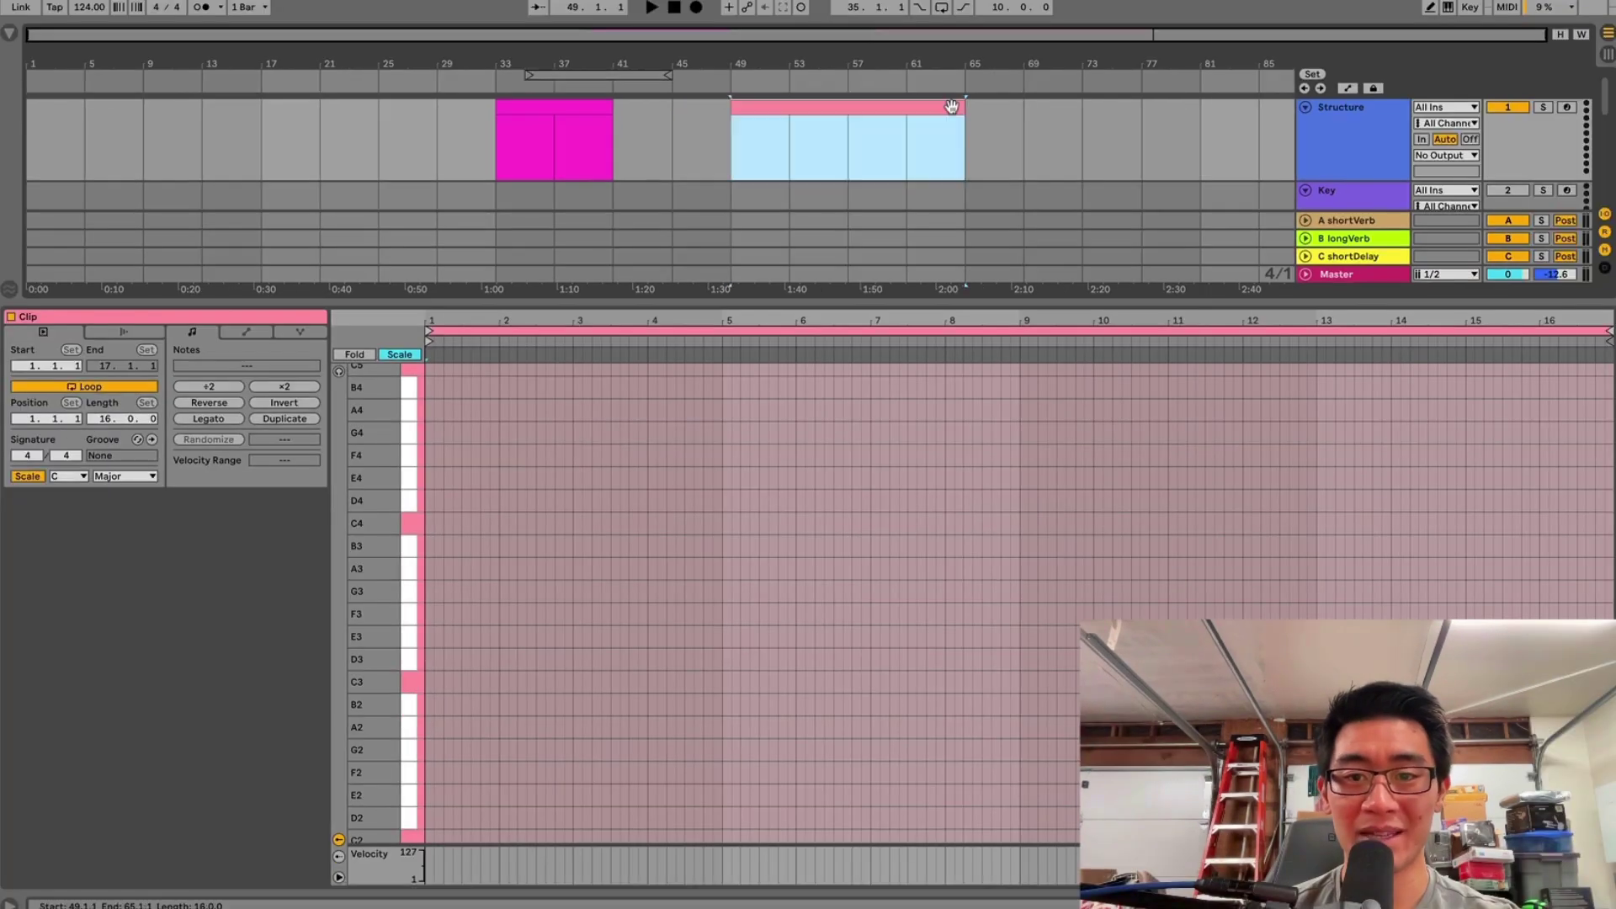
- Copy the 16-bar clip and paste it twice back to back at bars 81 and 97 on the Structure track
{"action": "key", "text": "ctrl+c"}
{"action": "left_click", "coordinate": [1190, 133]}
{"action": "key", "text": "ctrl+v"}
{"action": "scroll", "coordinate": [1190, 133], "scroll_direction": "right", "scroll_amount": 5}
{"action": "left_click", "coordinate": [1174, 168]}
{"action": "key", "text": "ctrl+v"}
{"action": "left_click", "coordinate": [1113, 158]}
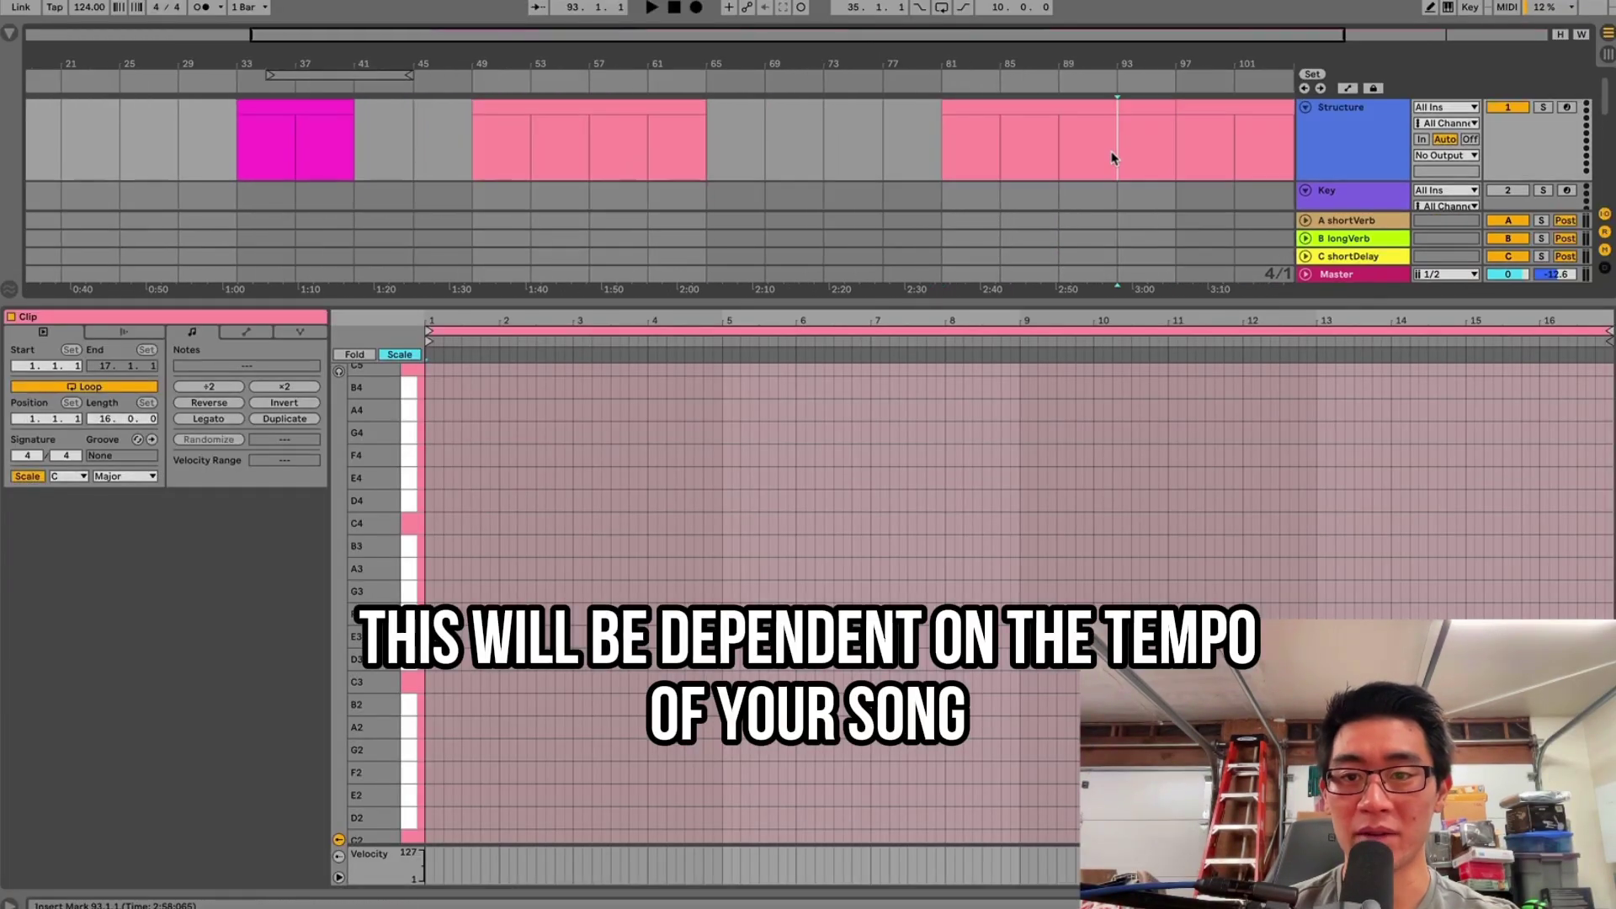
- Check the durations of the 8-bar, 16-bar and 32-bar sections on the Structure track
{"action": "key", "text": "w"}
{"action": "left_click_drag", "start_coordinate": [875, 156], "coordinate": [1107, 158]}
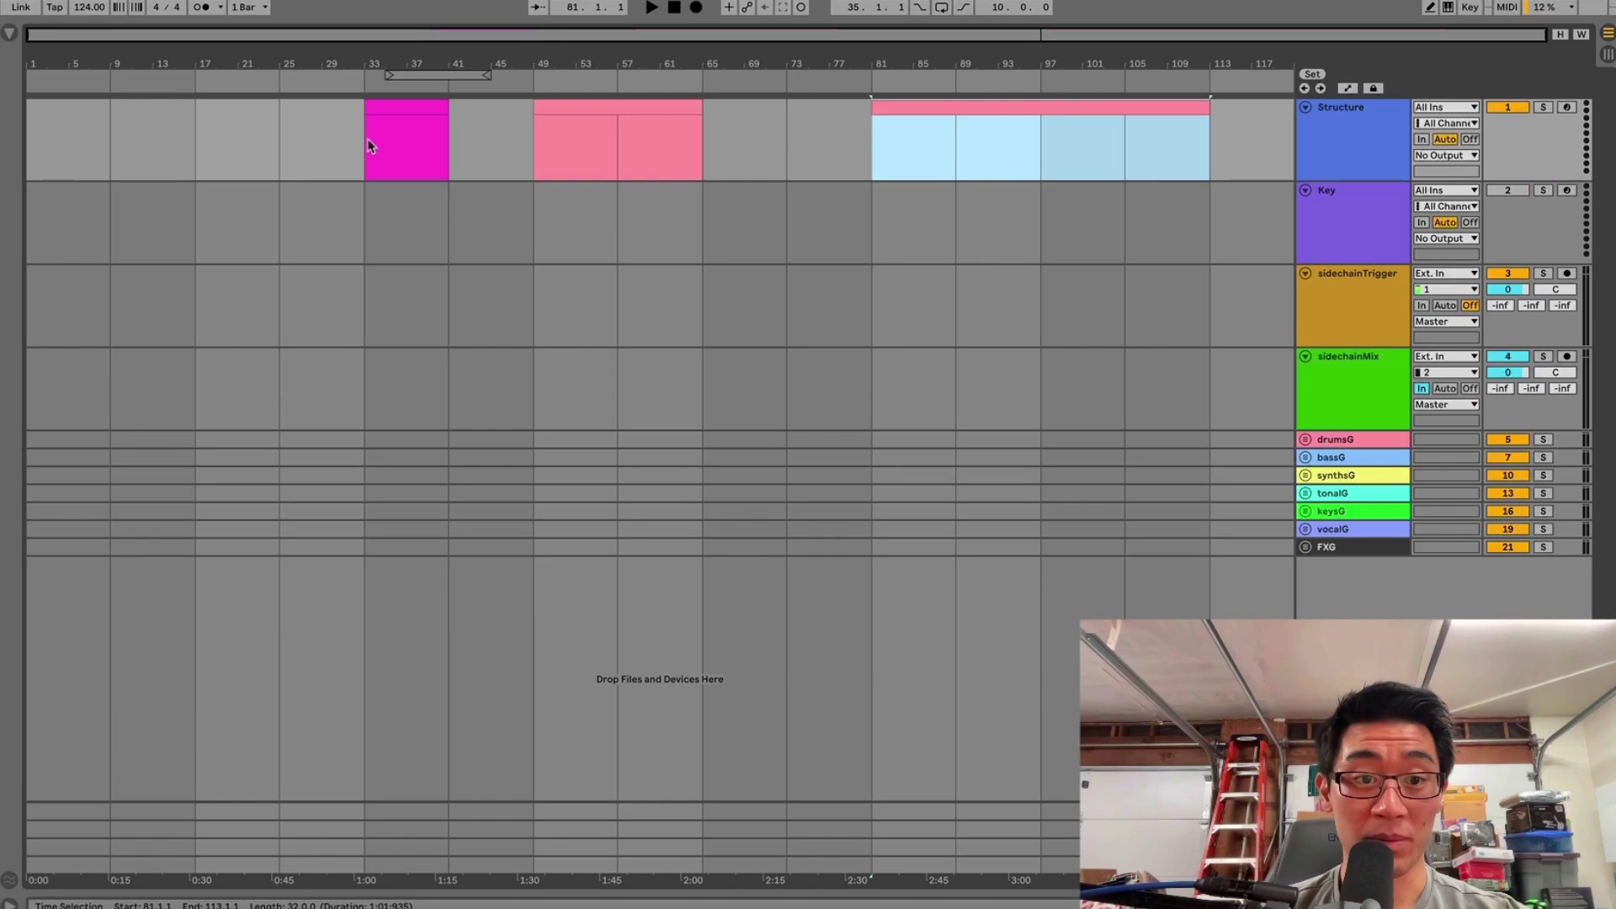
{"action": "left_click_drag", "start_coordinate": [368, 145], "coordinate": [447, 140]}
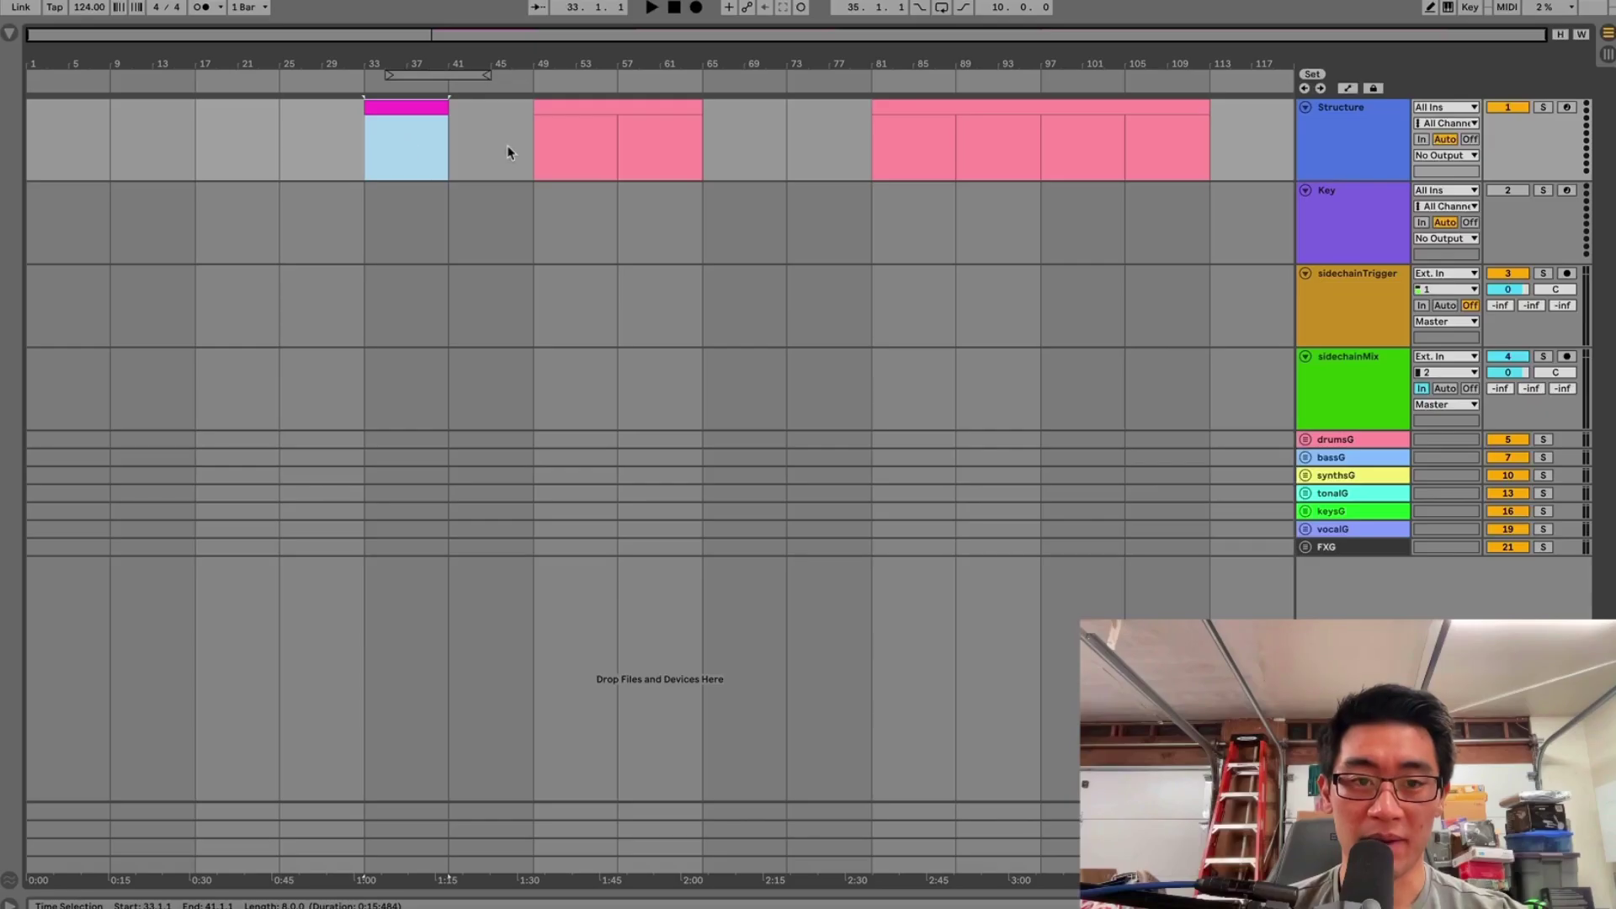
{"action": "left_click_drag", "start_coordinate": [536, 152], "coordinate": [700, 152]}
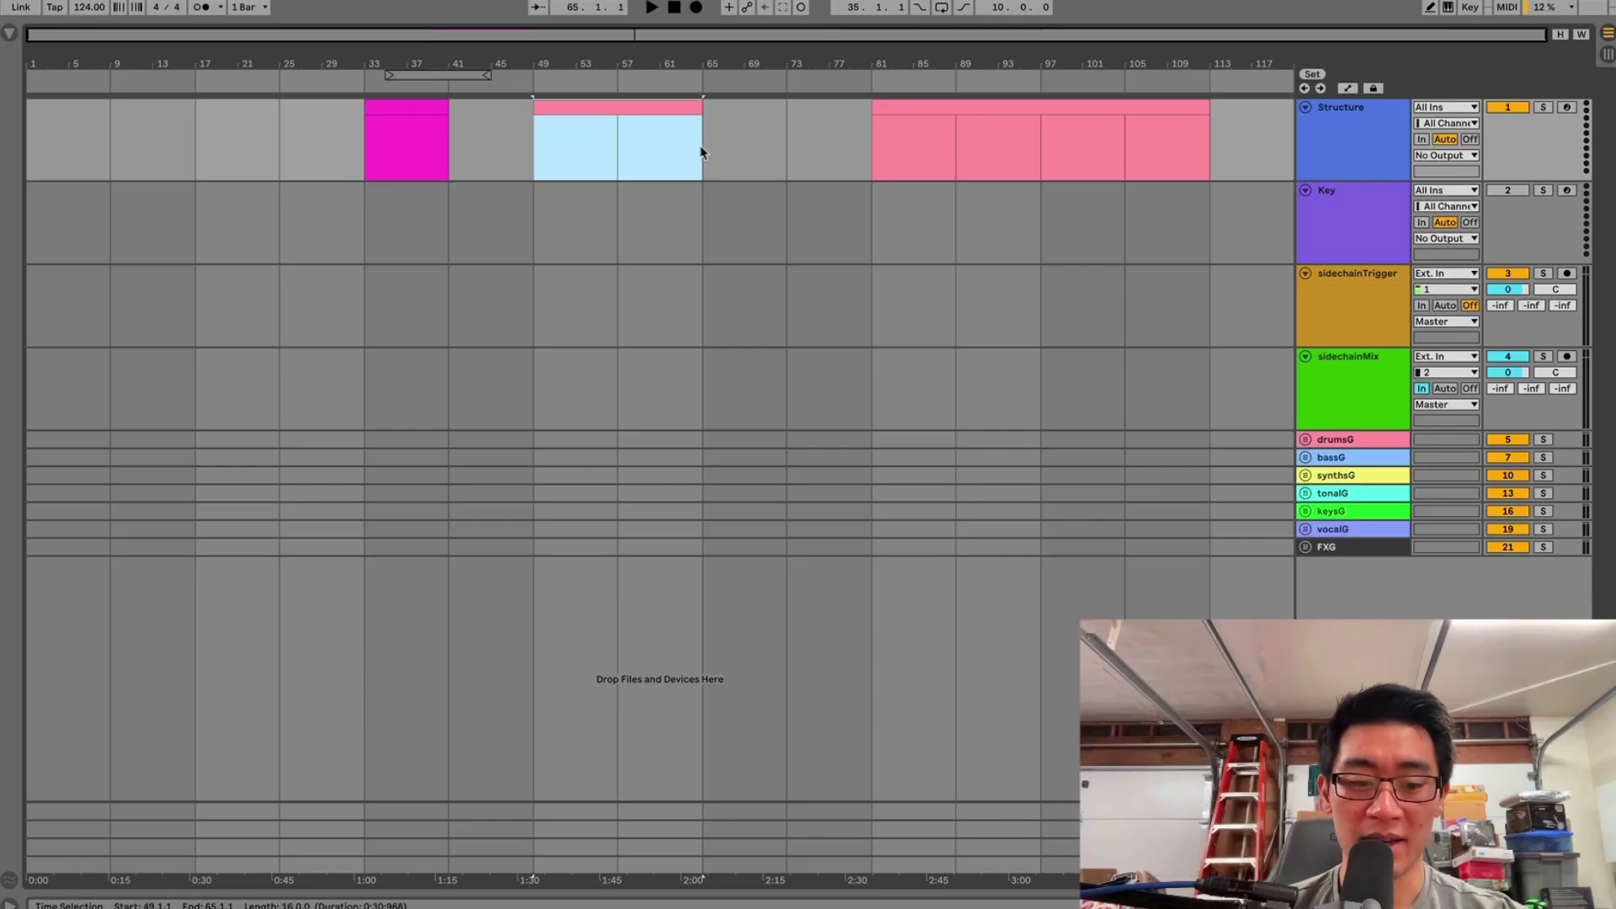
{"action": "left_click_drag", "start_coordinate": [897, 177], "coordinate": [1228, 140]}
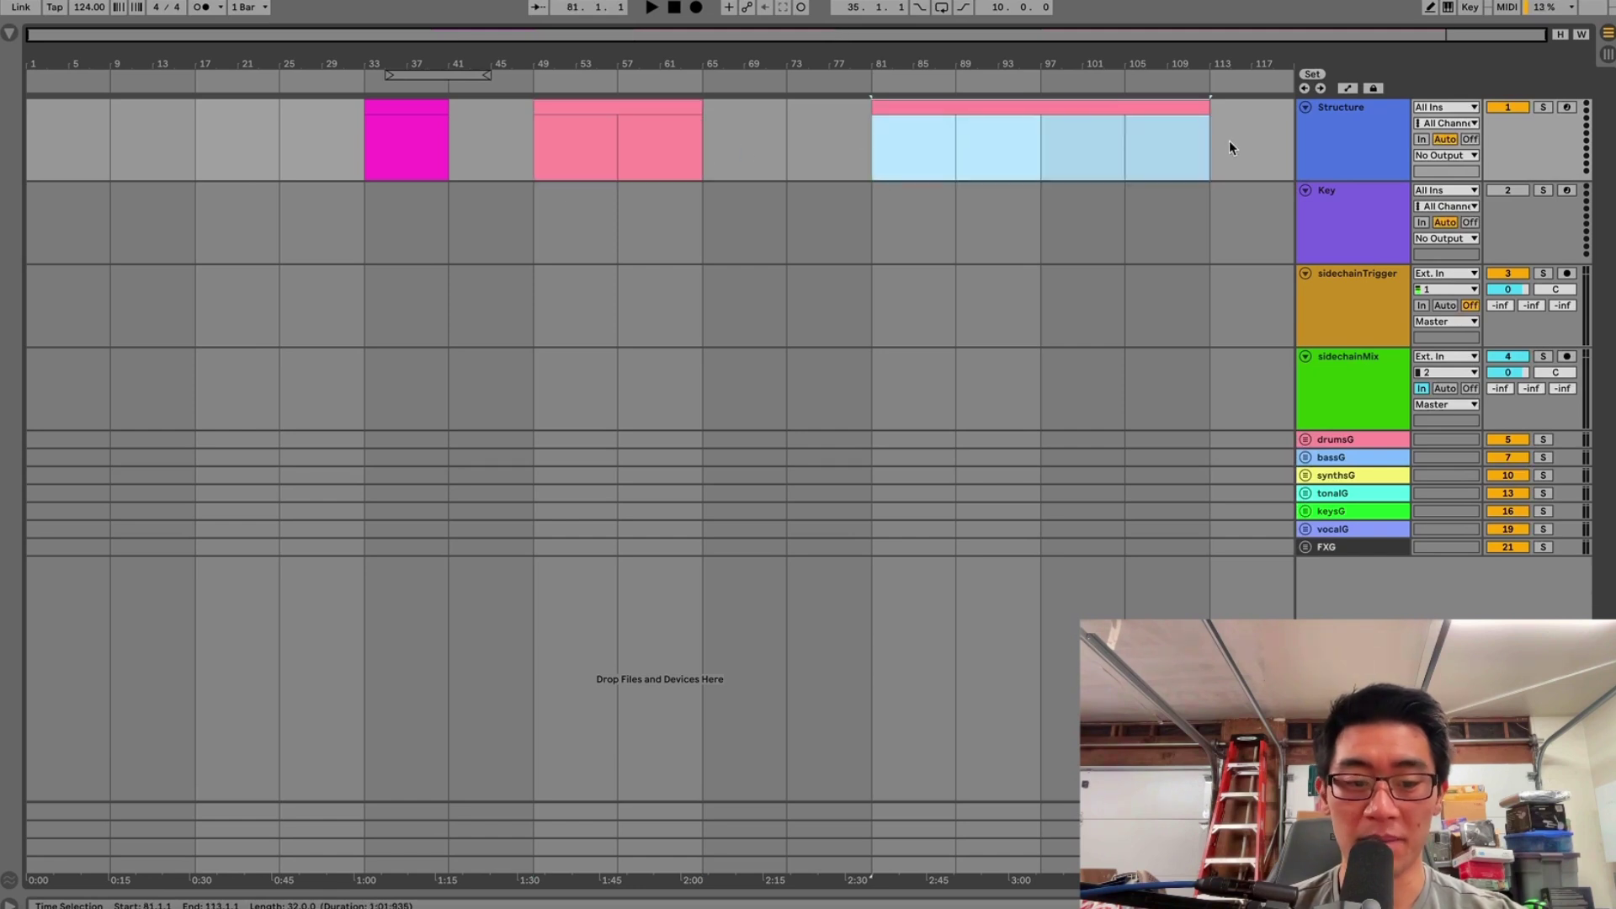
{"action": "left_click", "coordinate": [844, 162]}
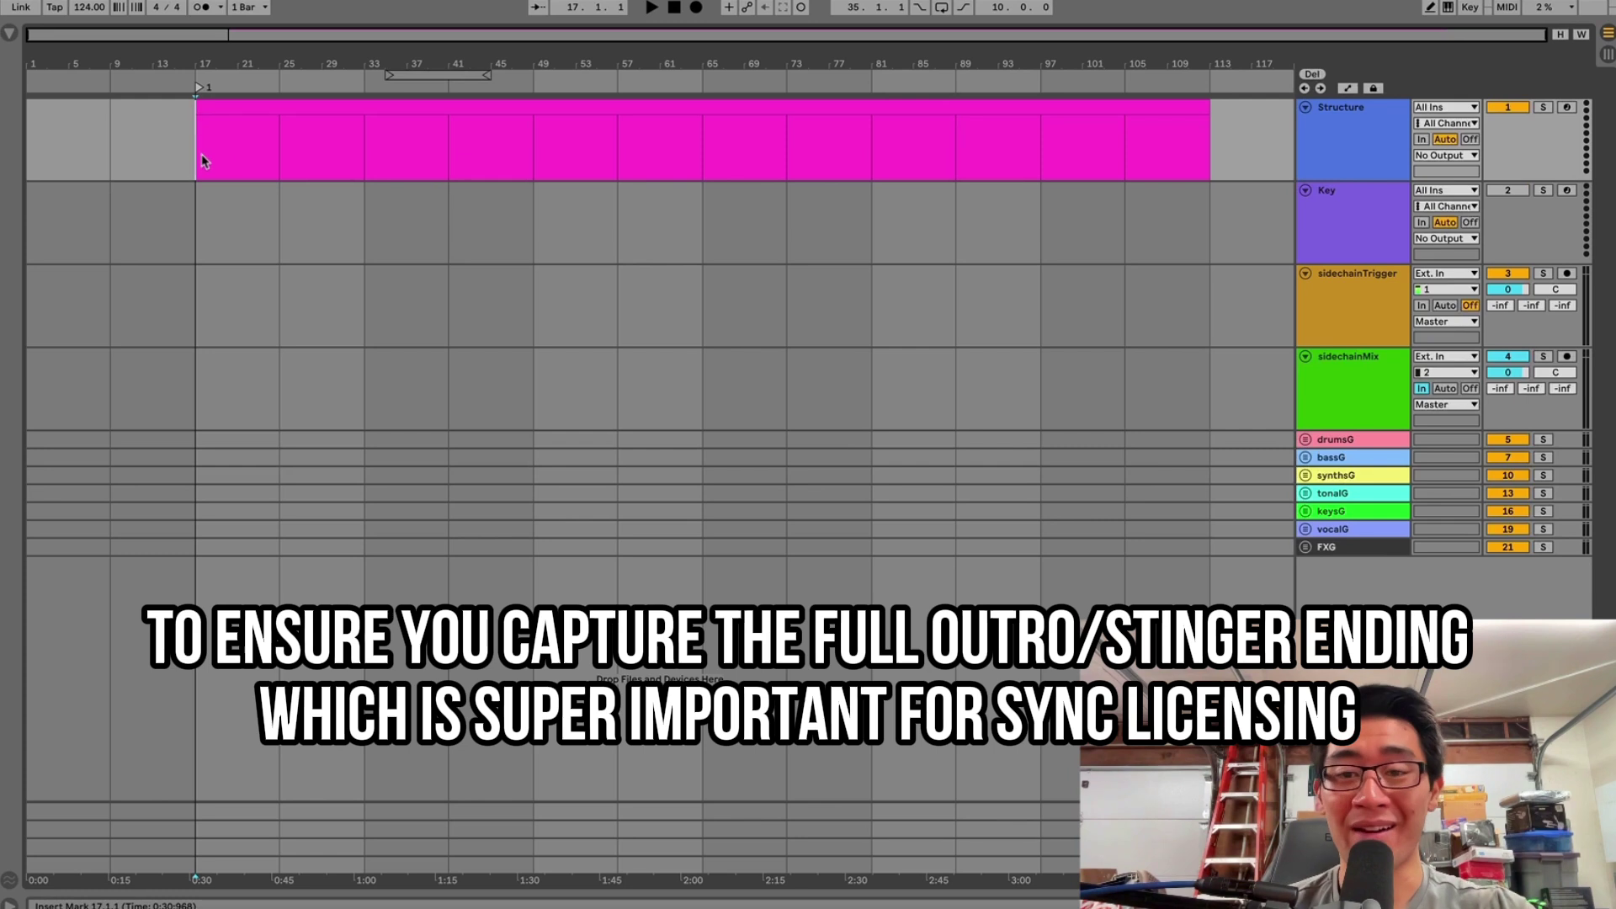
- Insert a four-bar MIDI clip at bar 113, directly after the long clip on the Structure track
{"action": "left_click_drag", "start_coordinate": [212, 158], "coordinate": [1213, 166]}
{"action": "left_click", "coordinate": [1212, 166]}
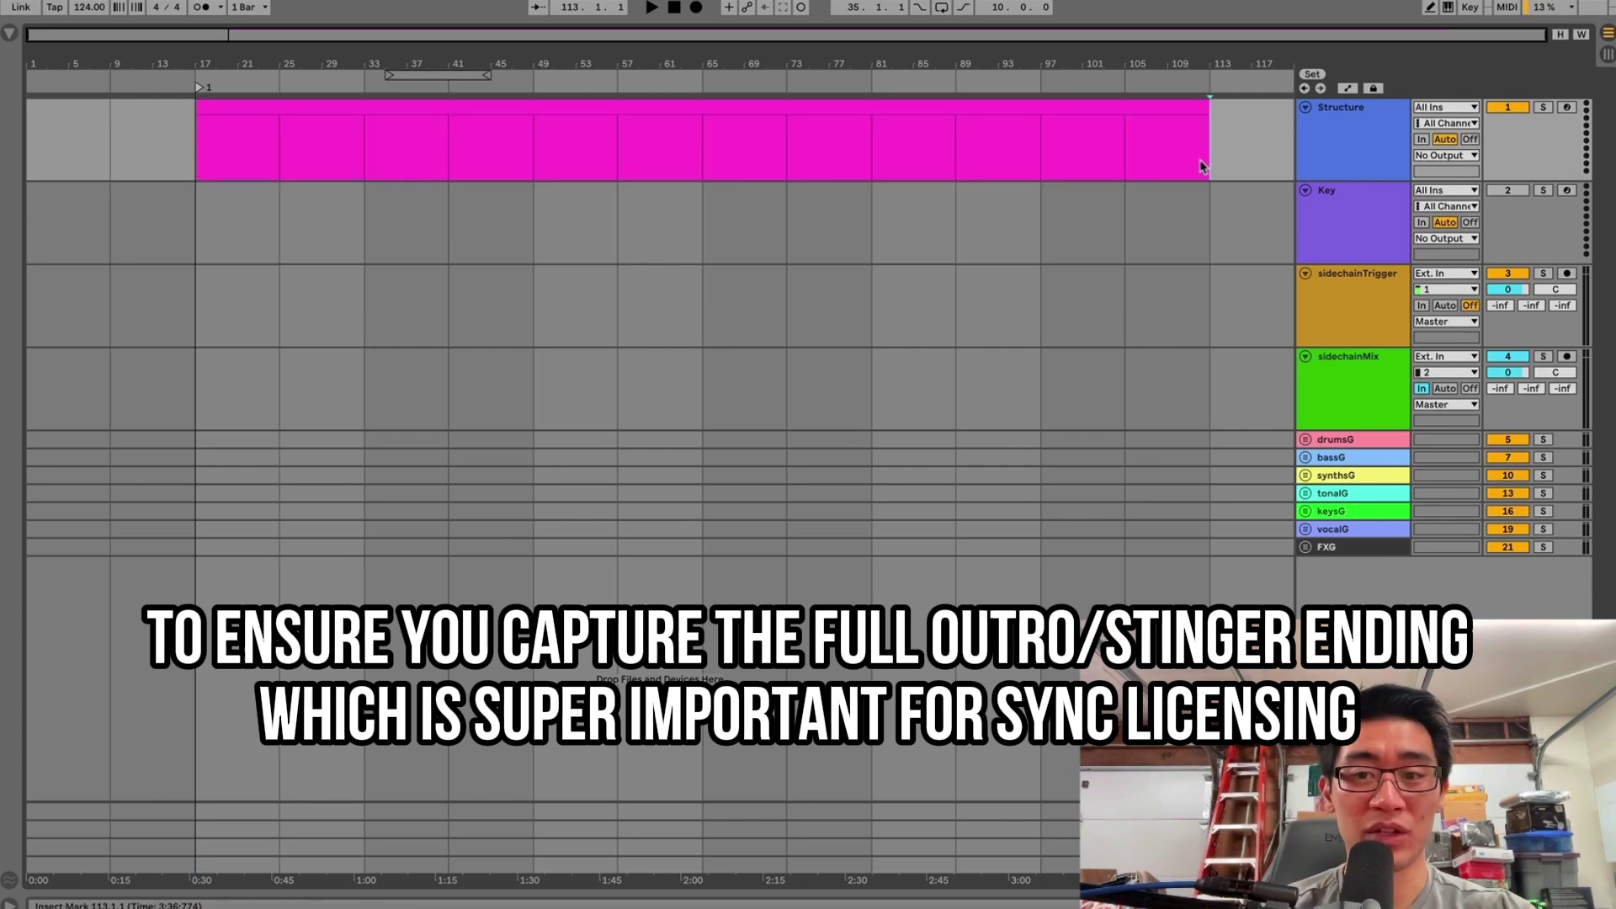
{"action": "key", "text": "plus"}
{"action": "key", "text": "plus"}
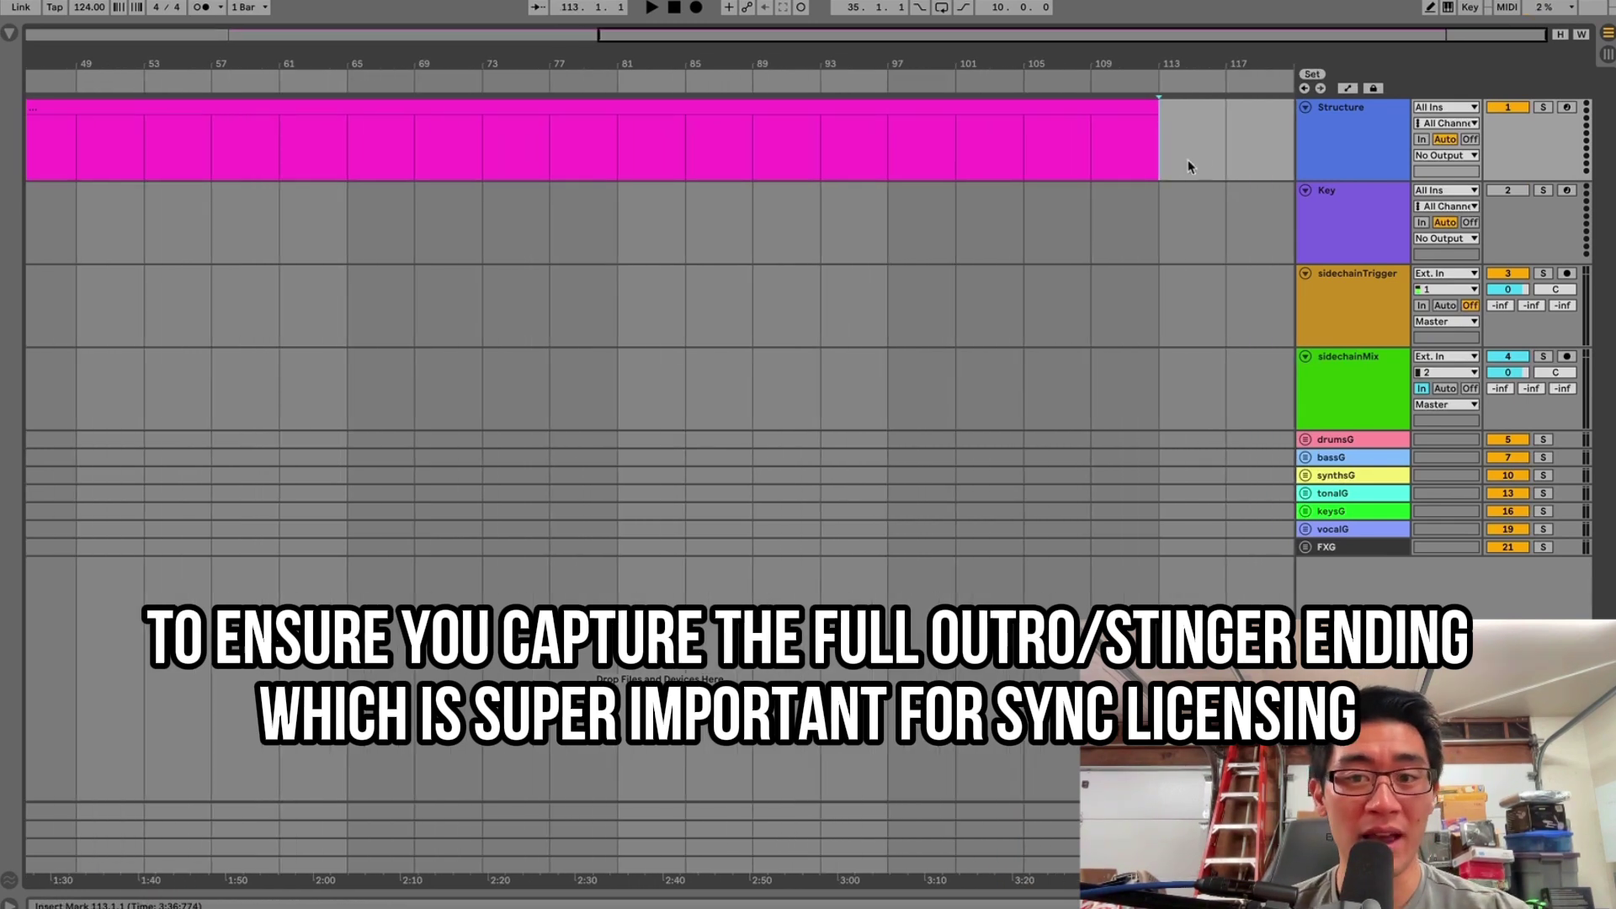
{"action": "left_click_drag", "start_coordinate": [1184, 159], "coordinate": [871, 90]}
{"action": "key", "text": "super+shift+m"}
- Consolidate the long clip and the added four-bar ending into one clip spanning bars 17 to 117
{"action": "left_click", "coordinate": [1220, 158]}
{"action": "key", "text": "super+alt+l"}
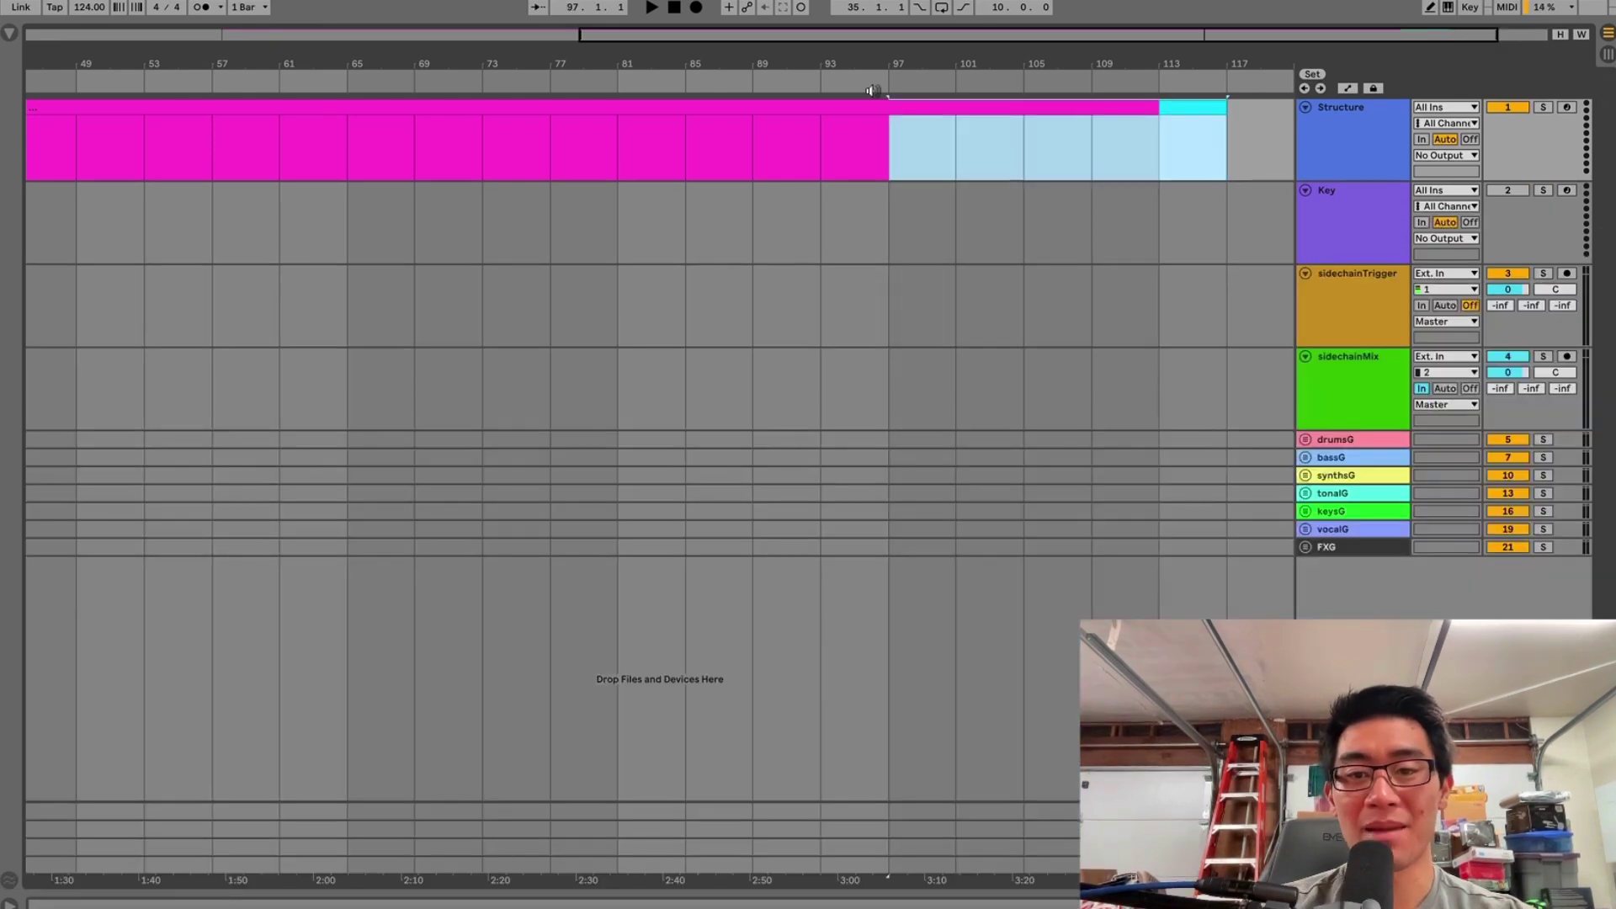
{"action": "key", "text": "minus"}
{"action": "key", "text": "super+j"}
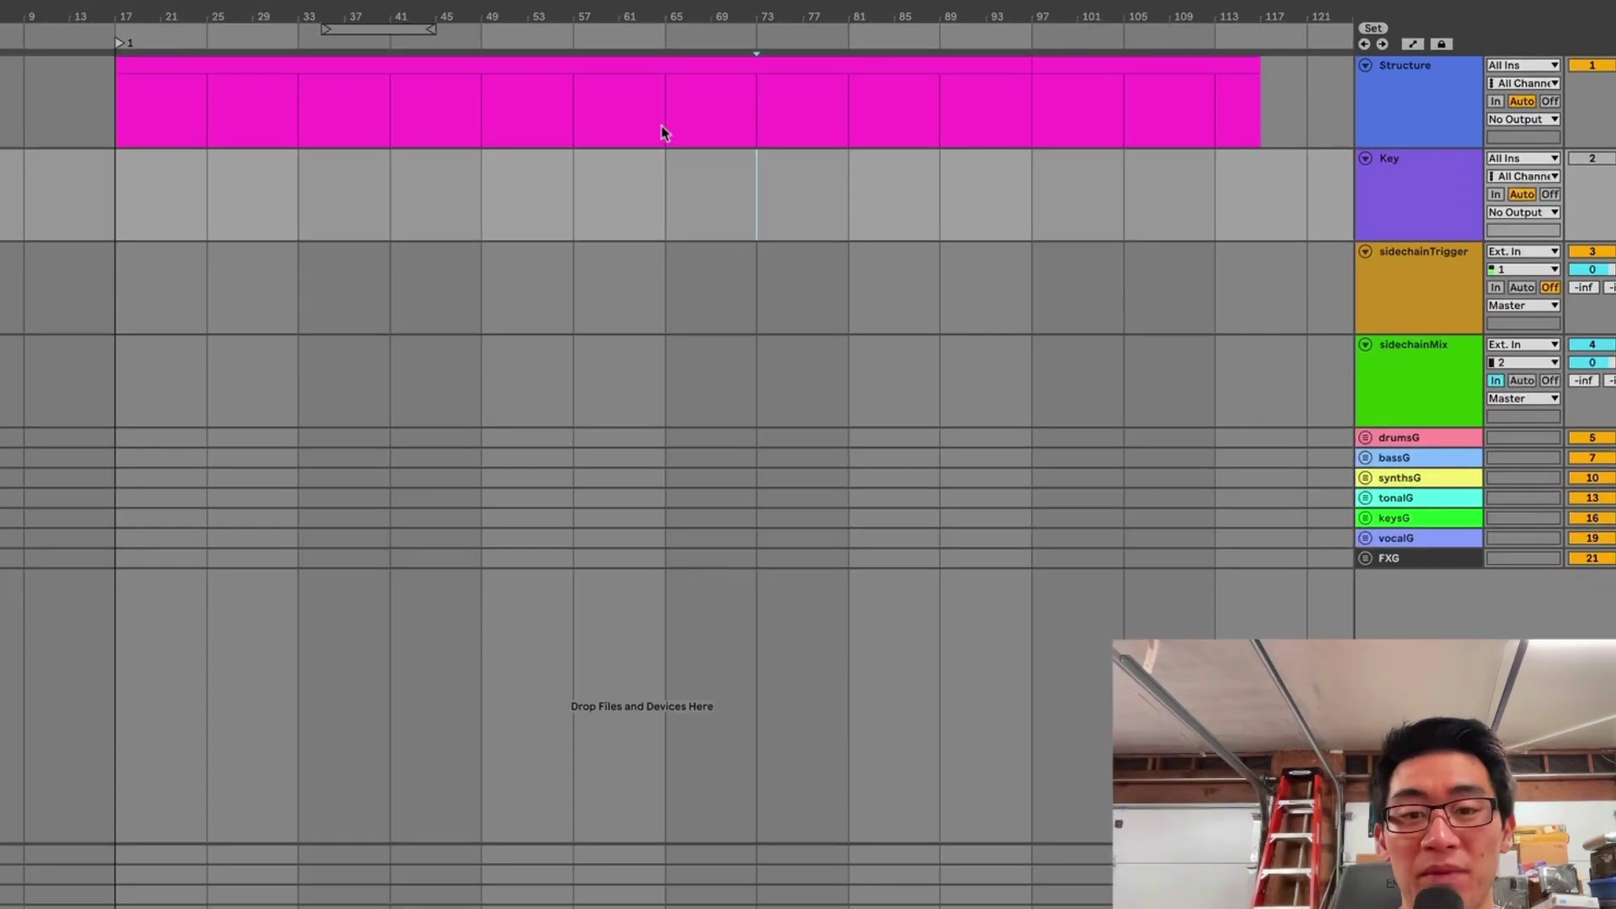
{"action": "left_click", "coordinate": [664, 127]}
{"action": "left_click", "coordinate": [742, 100]}
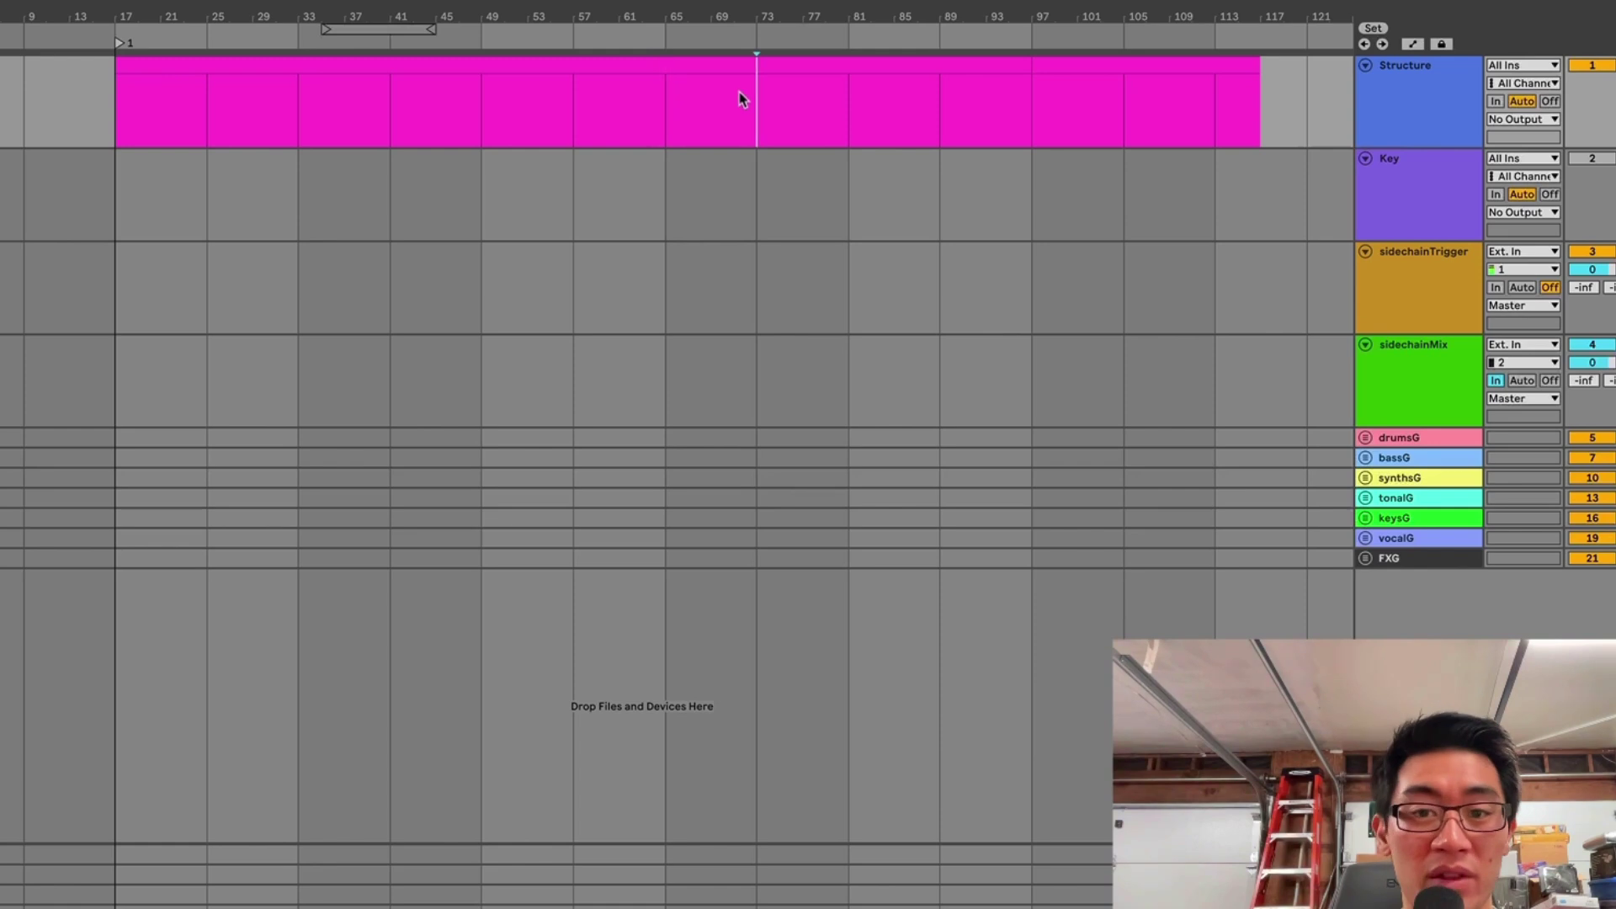
{"action": "left_click", "coordinate": [622, 112]}
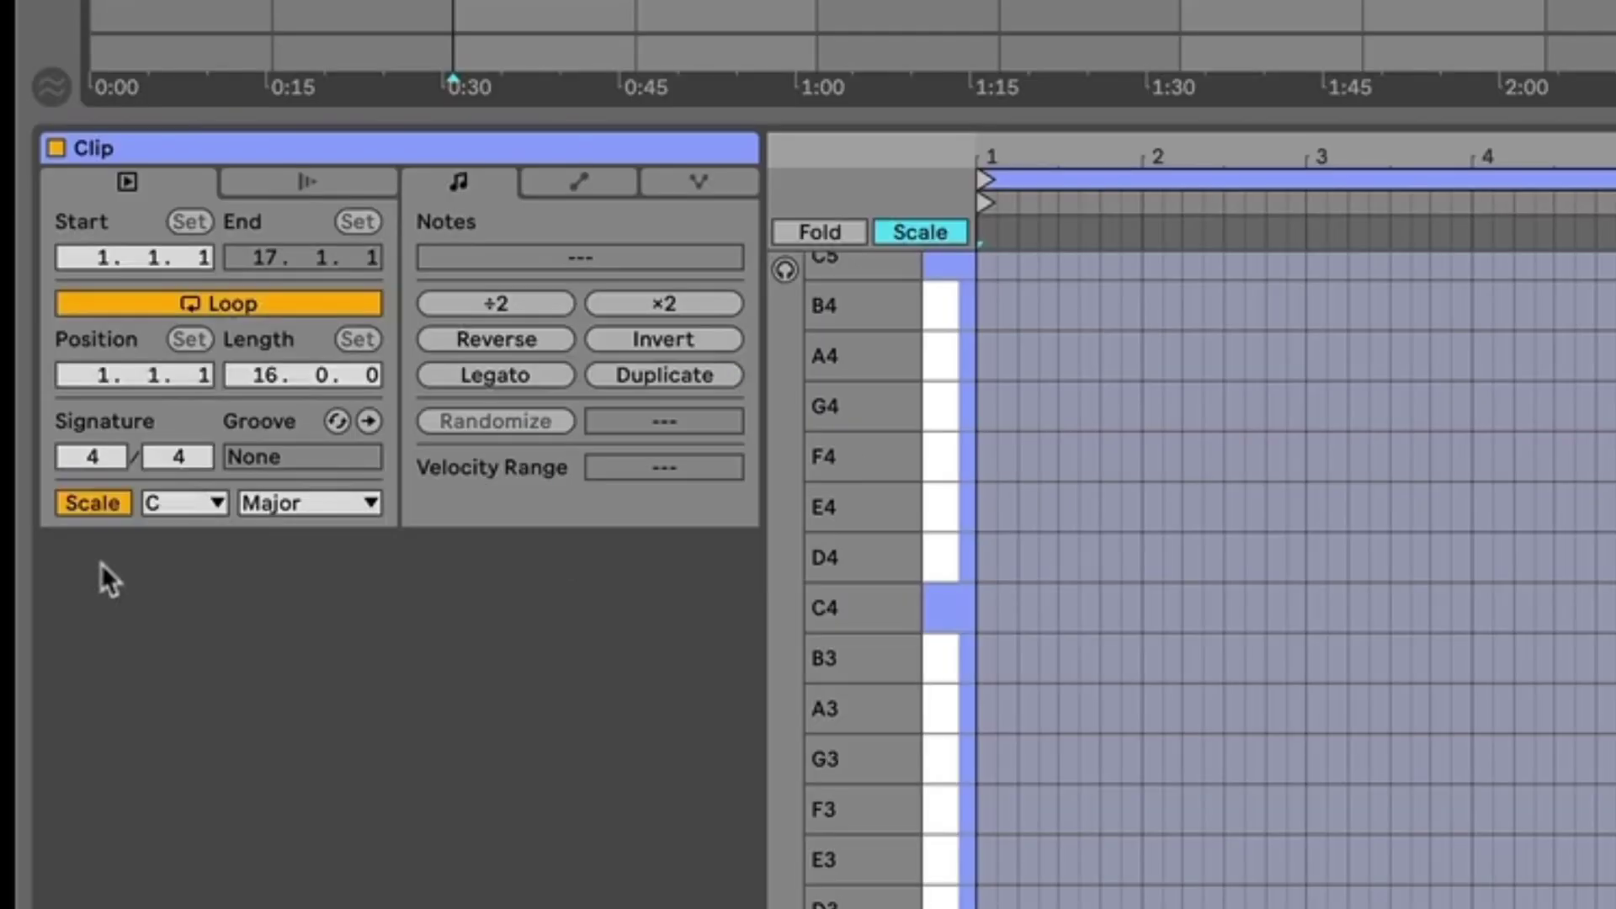
- Set the scale of the 16-bar MIDI clip to C Minor
{"action": "left_click", "coordinate": [186, 505]}
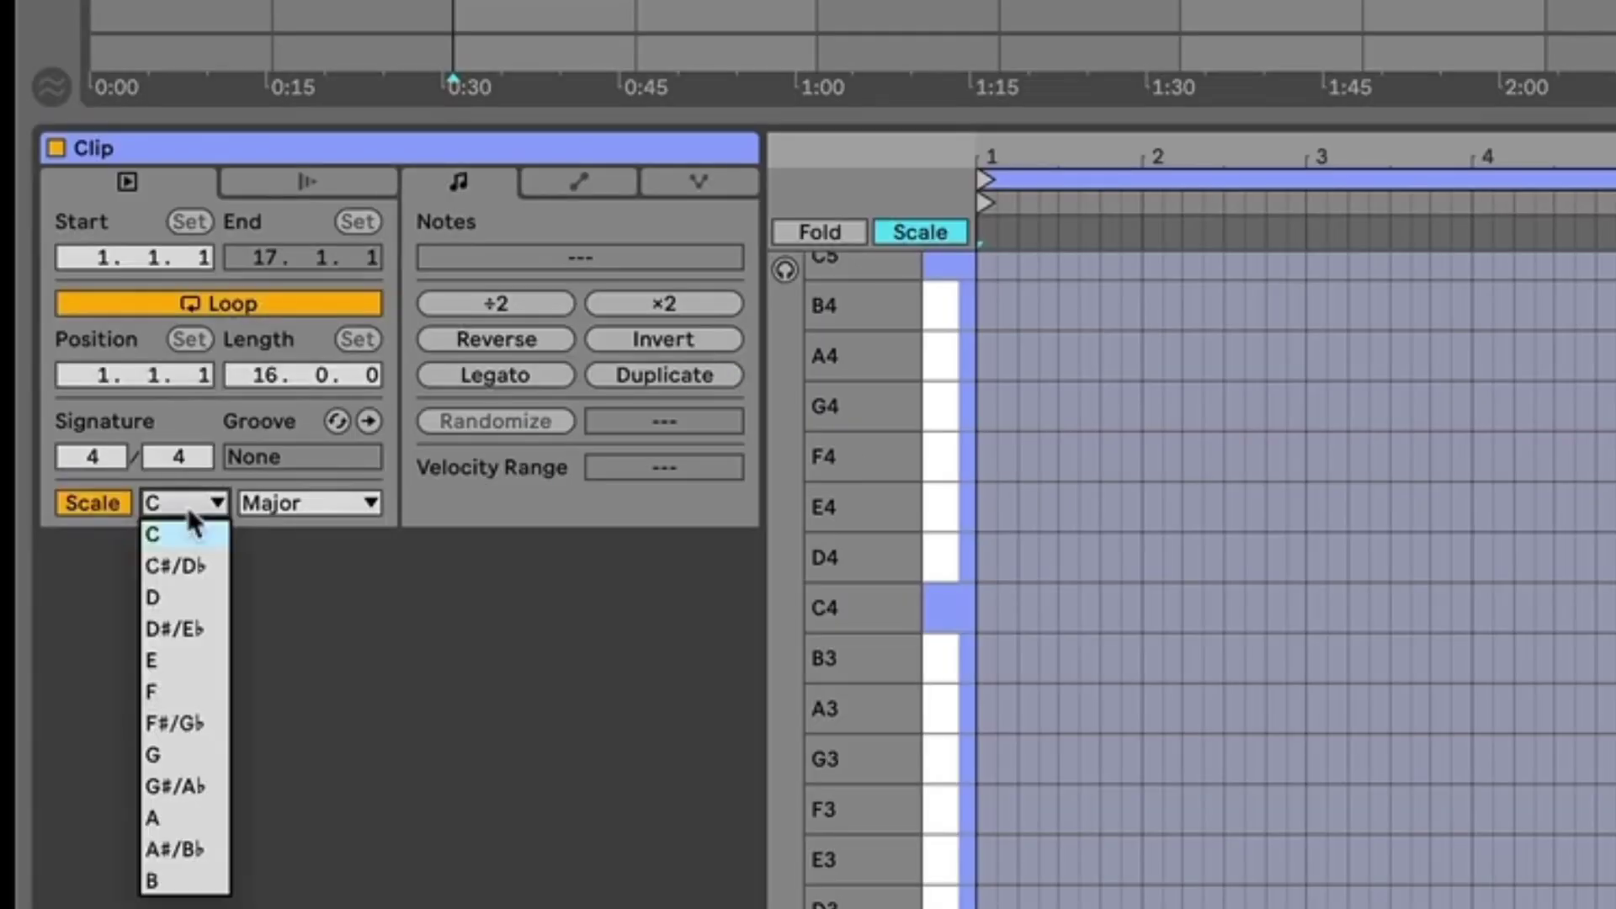
{"action": "left_click", "coordinate": [197, 508]}
{"action": "left_click", "coordinate": [177, 633]}
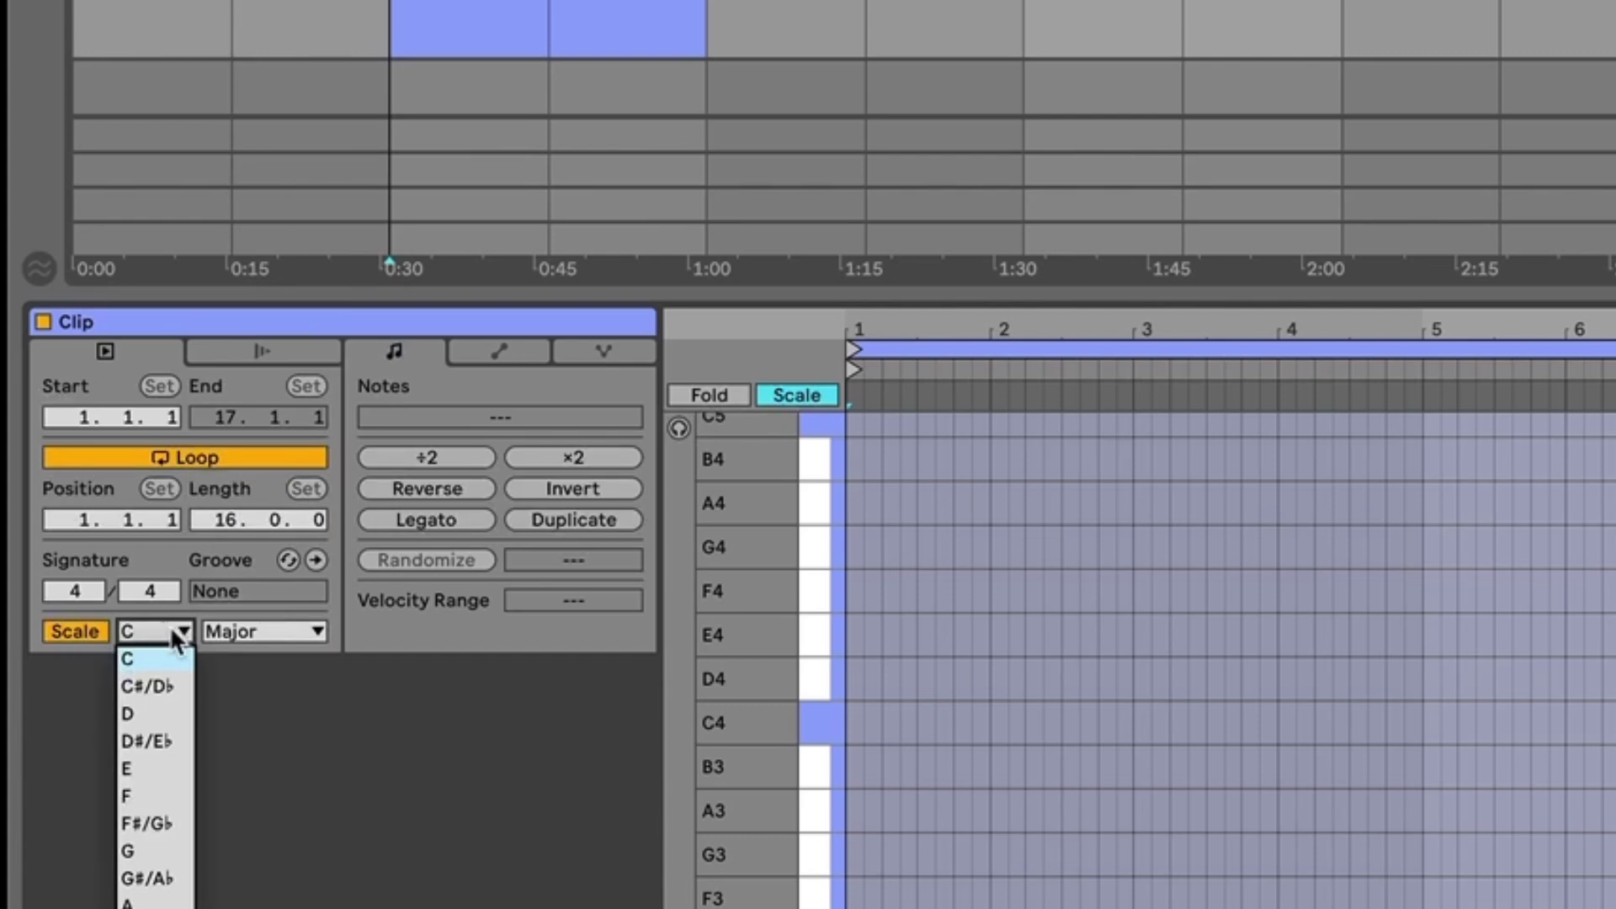
{"action": "left_click", "coordinate": [224, 643]}
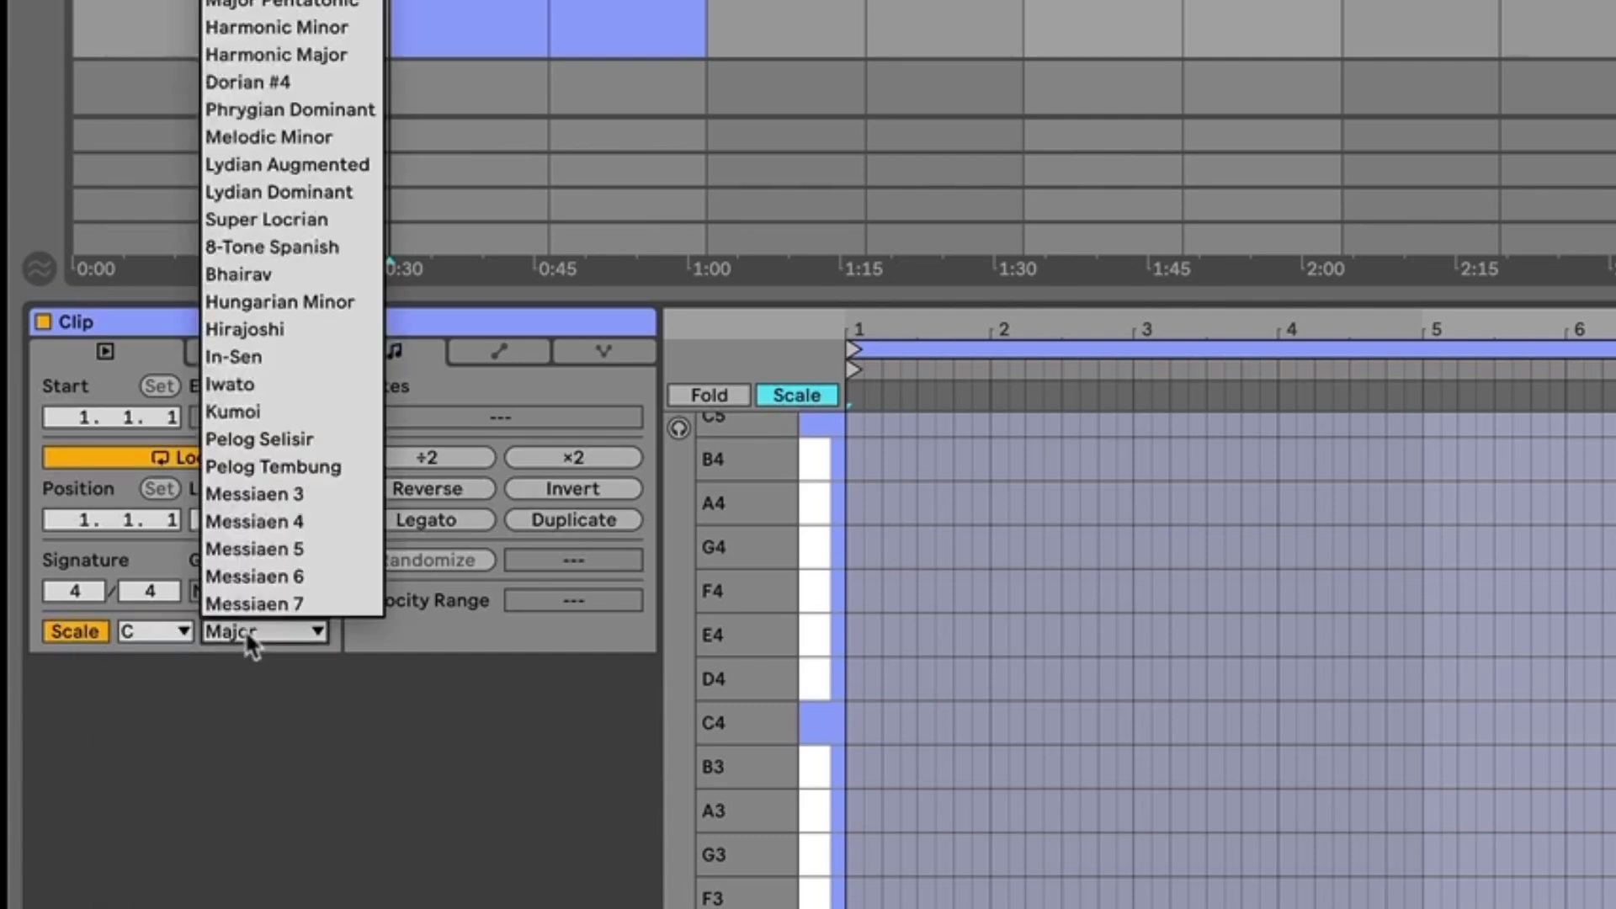
{"action": "left_click", "coordinate": [246, 631]}
{"action": "left_click", "coordinate": [231, 1]}
{"action": "left_click", "coordinate": [1167, 406]}
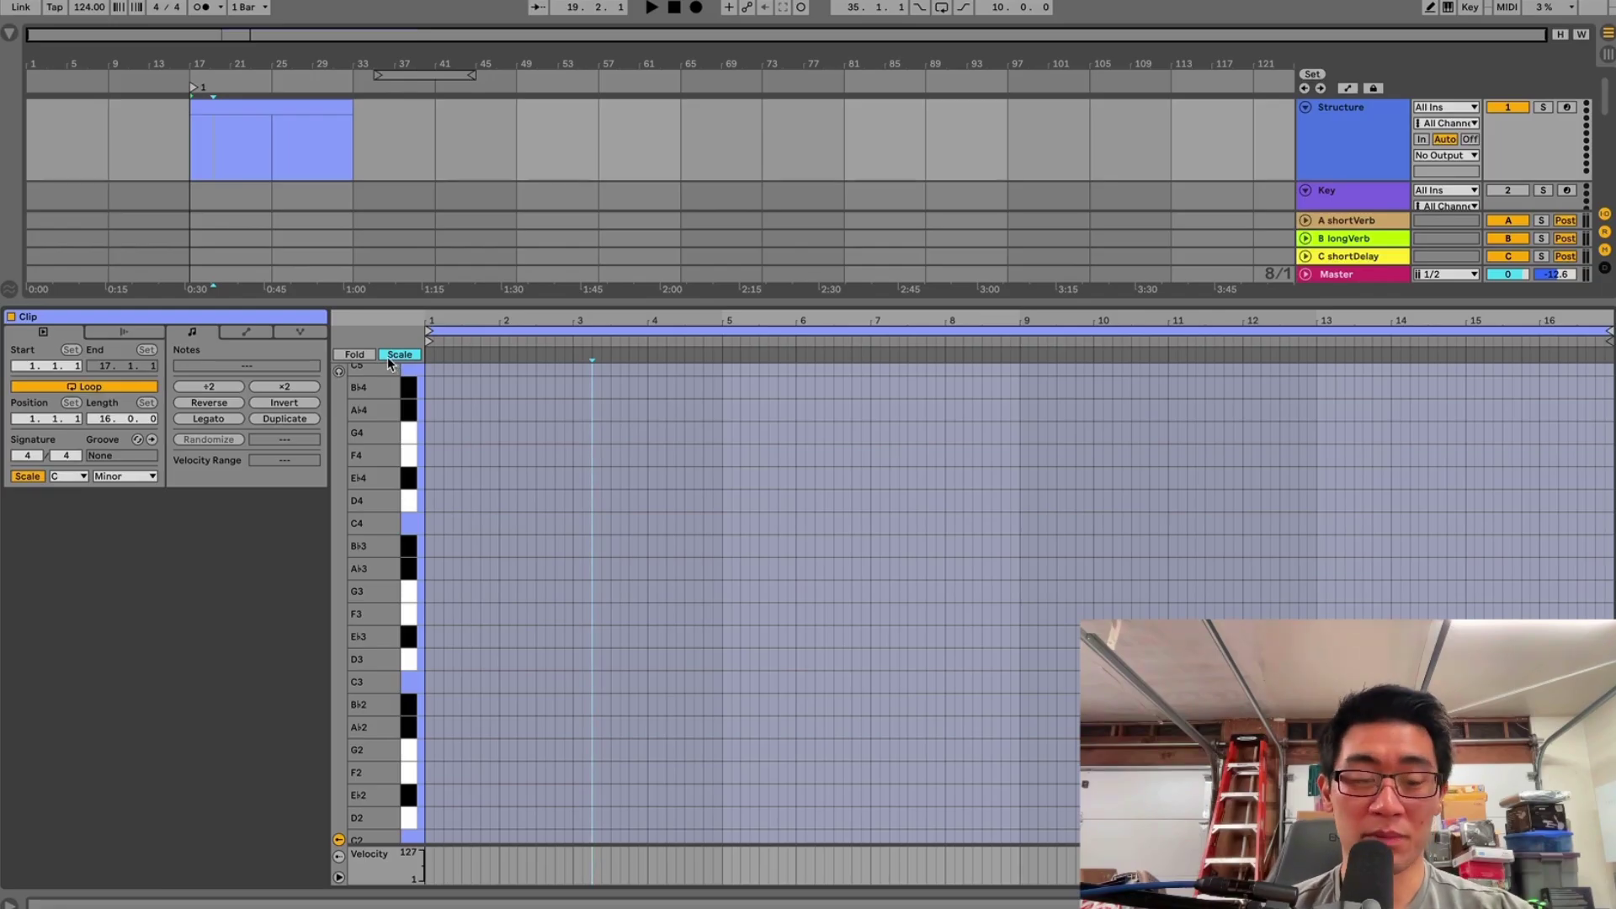
- Show all note rows to compare in-scale and out-of-scale keys, and restore the scale-only view
{"action": "left_click", "coordinate": [388, 356]}
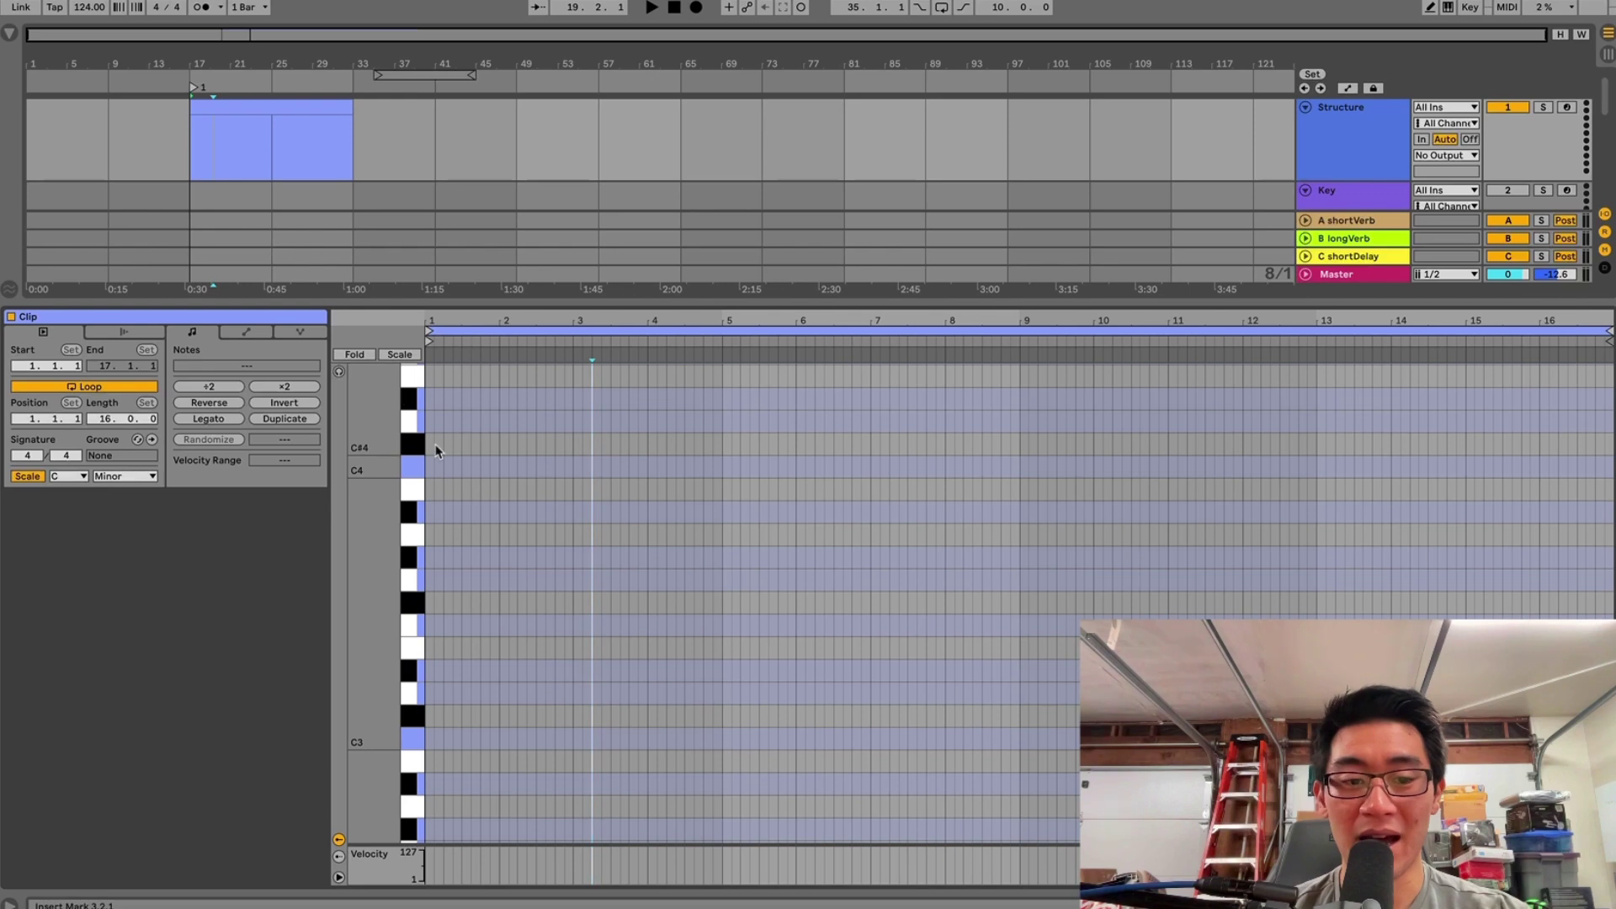
{"action": "left_click", "coordinate": [453, 425]}
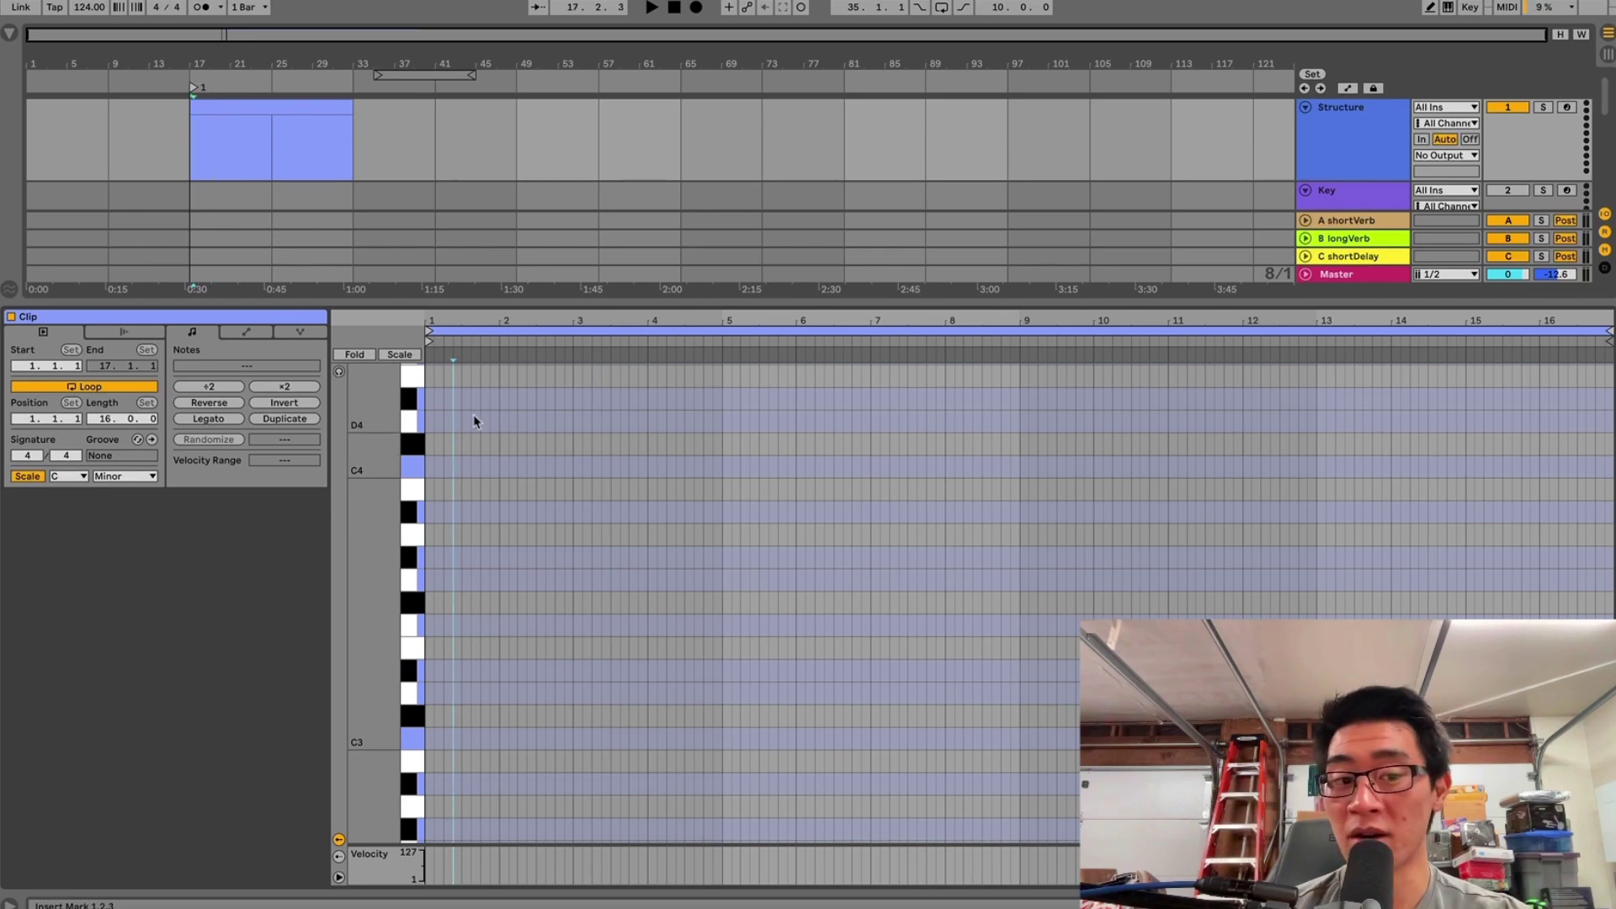
{"action": "scroll", "coordinate": [475, 420], "scroll_direction": "up", "scroll_amount": 3}
{"action": "scroll", "coordinate": [488, 442], "scroll_direction": "down", "scroll_amount": 1}
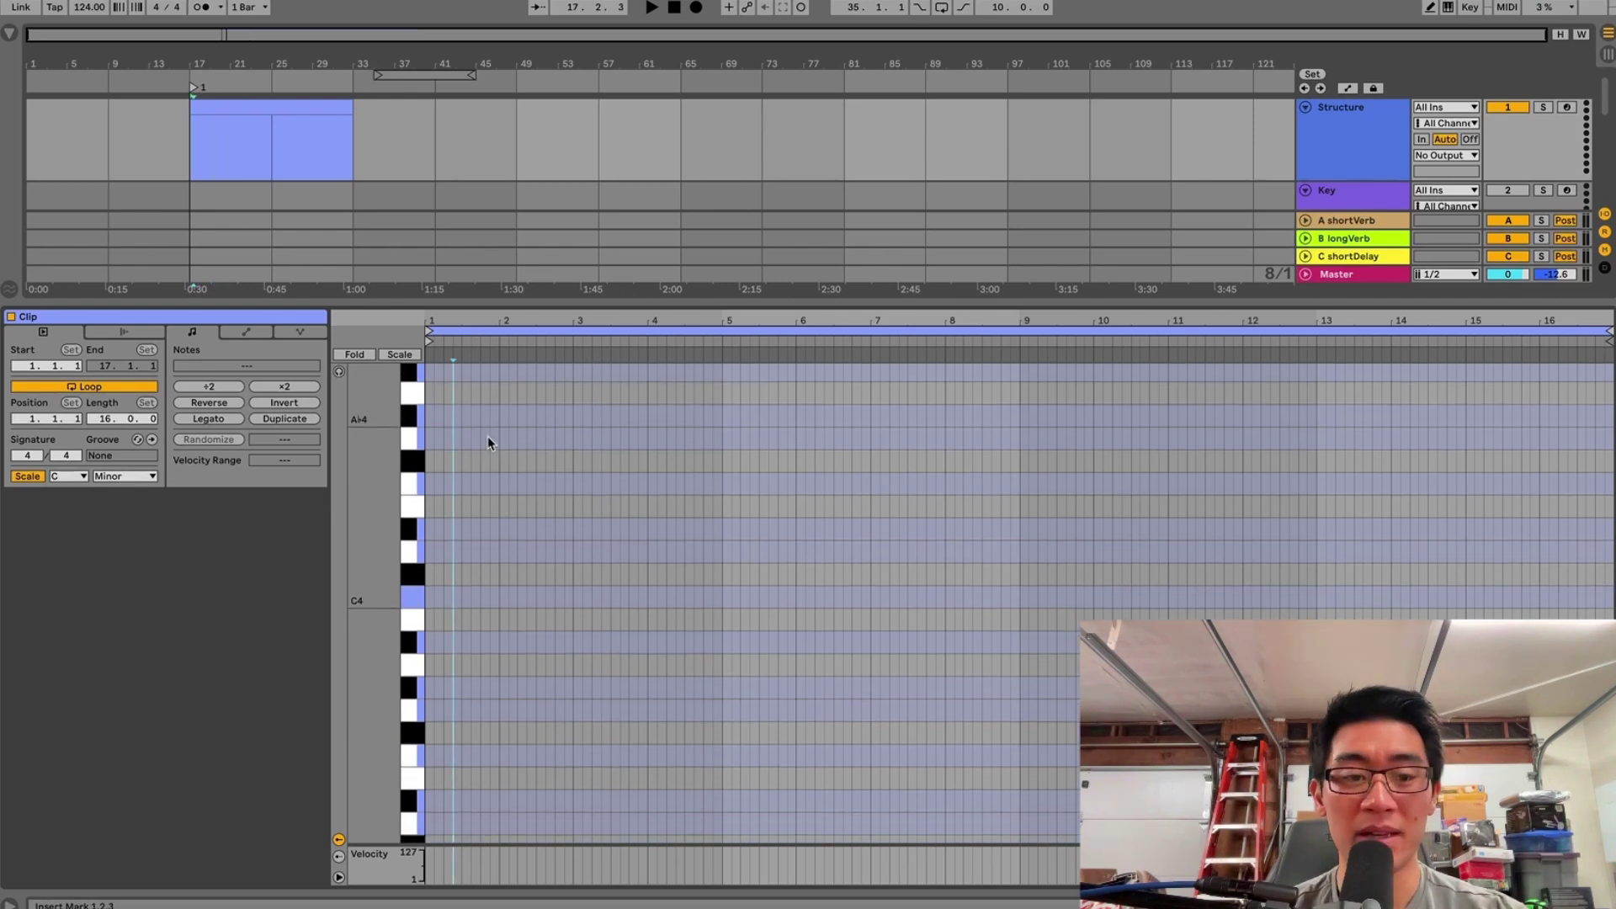
{"action": "scroll", "coordinate": [488, 435], "scroll_direction": "down", "scroll_amount": 1}
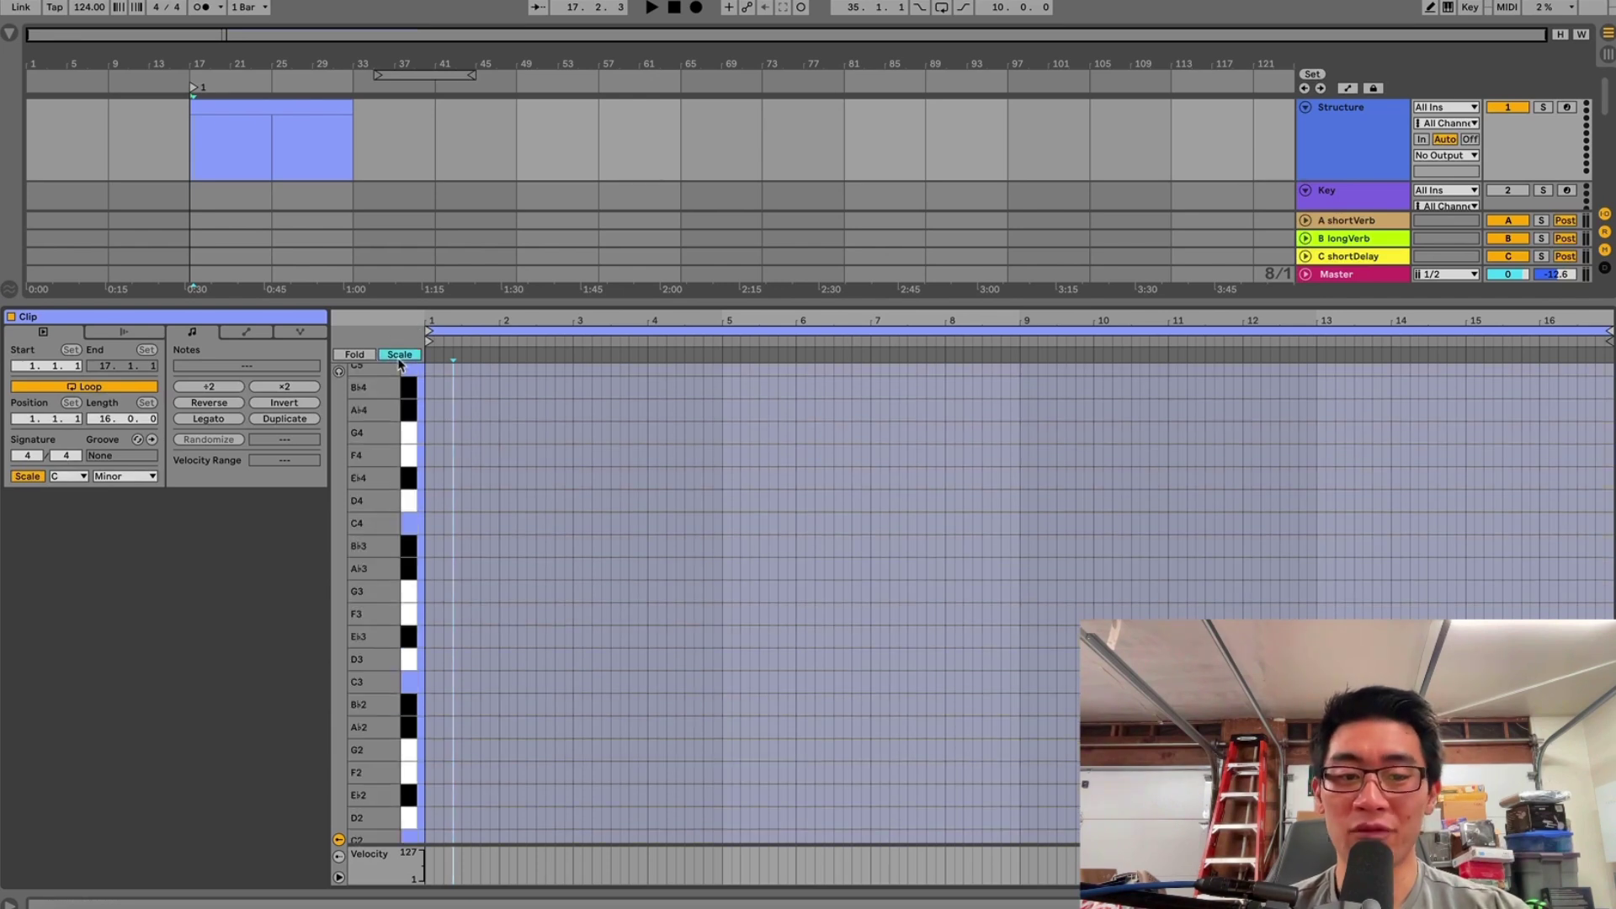
{"action": "left_click", "coordinate": [391, 357]}
{"action": "left_click", "coordinate": [439, 518]}
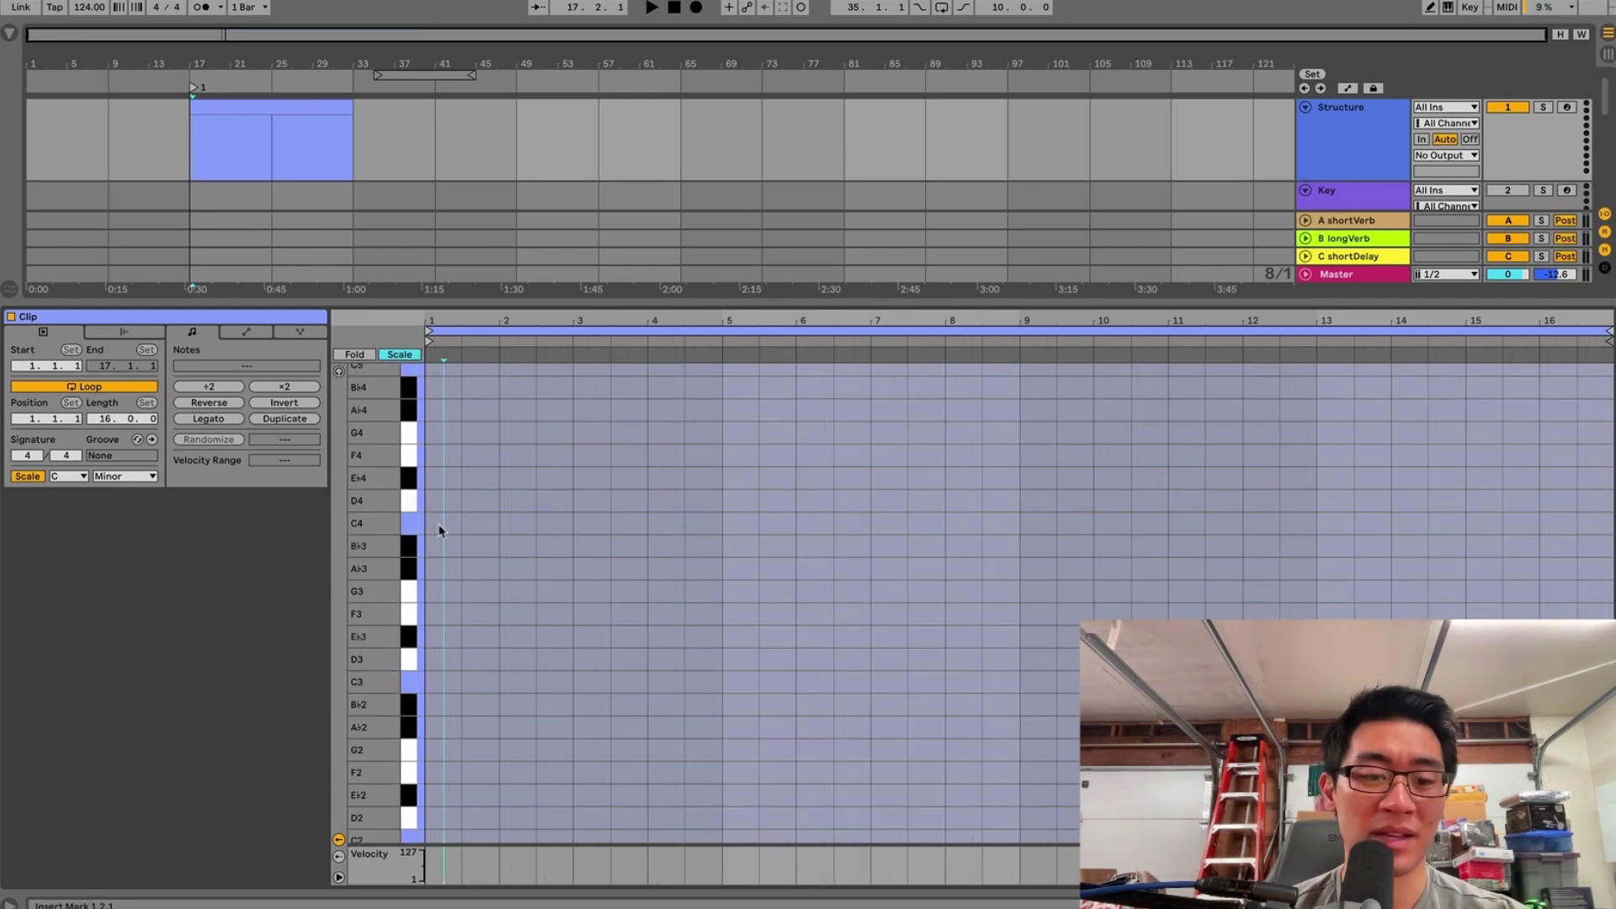
{"action": "key", "text": "Home"}
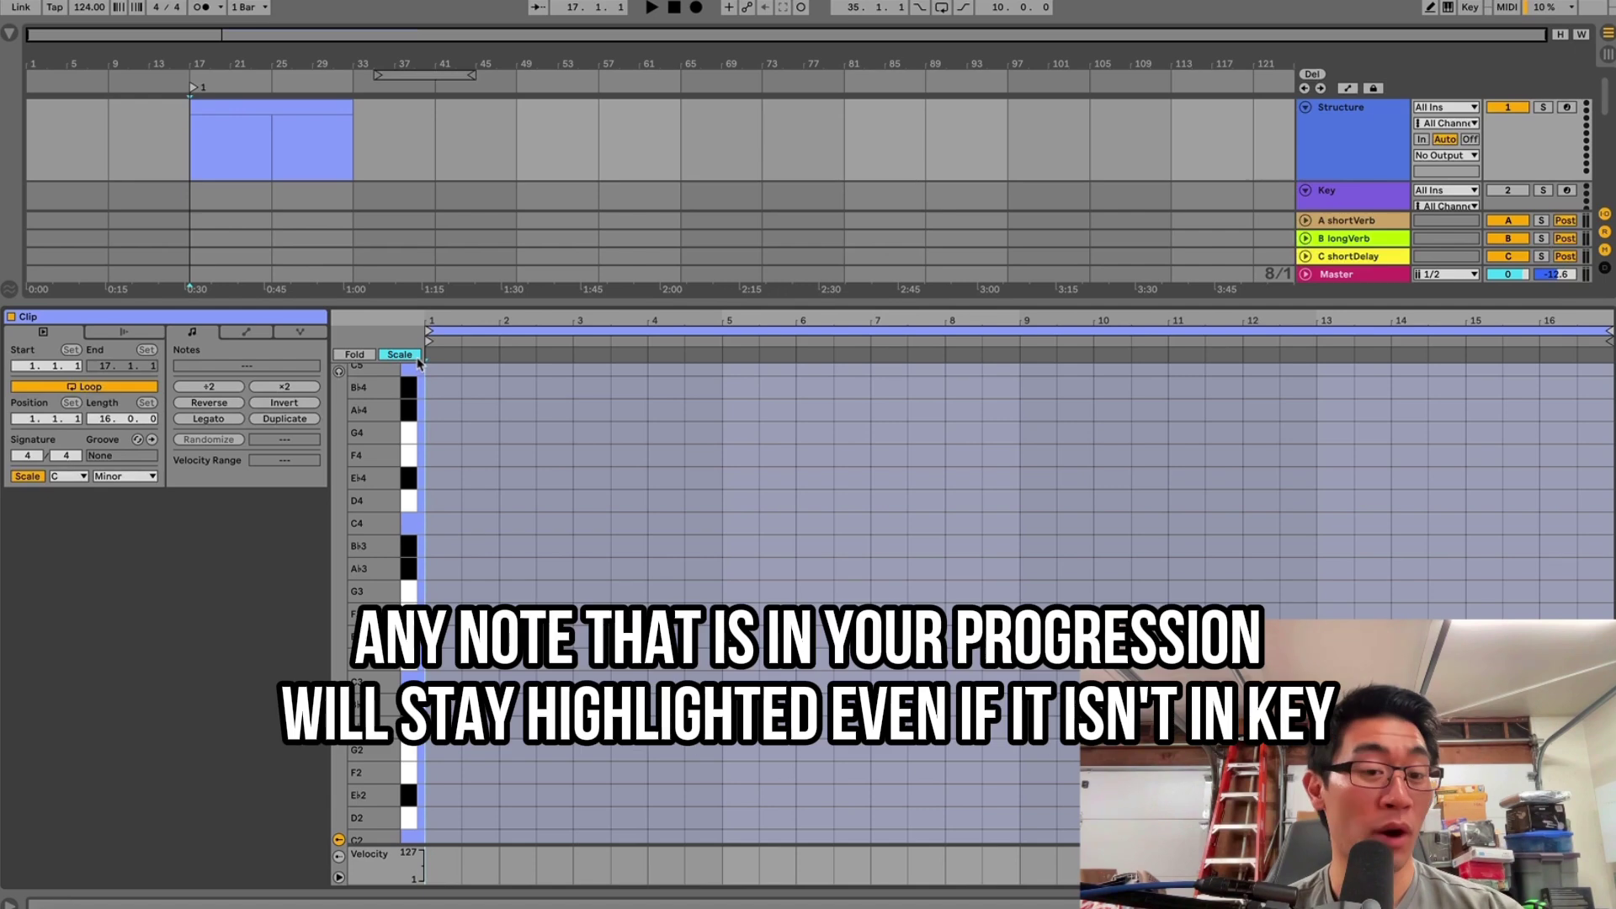
- Show all note rows in the piano roll and look through the available scale types
{"action": "left_click", "coordinate": [417, 357]}
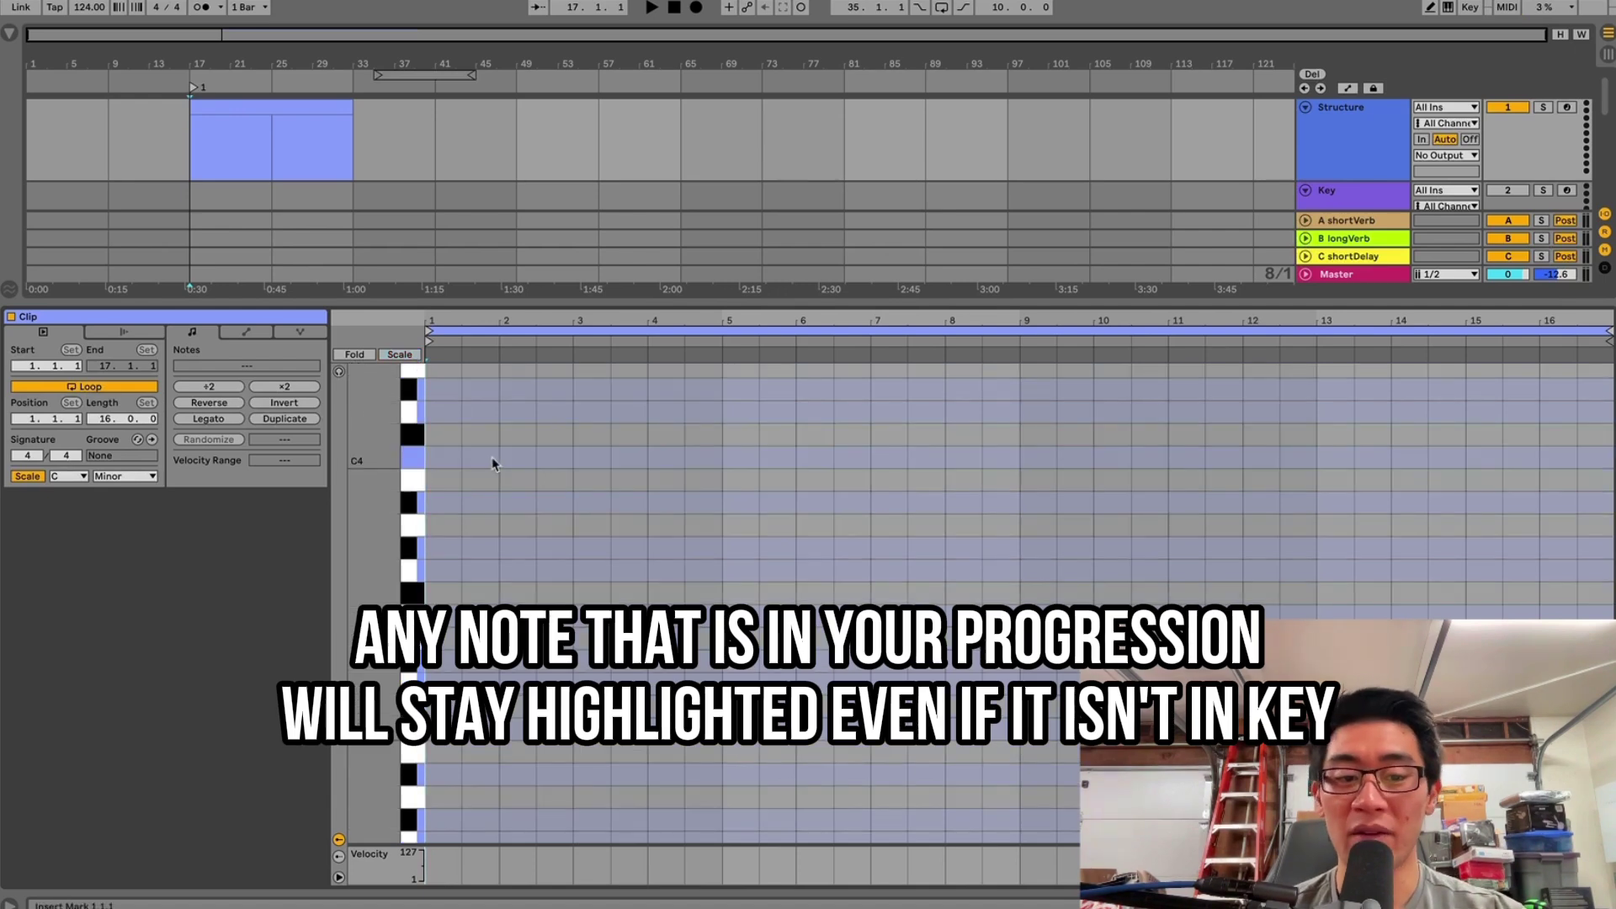
{"action": "left_click", "coordinate": [445, 435]}
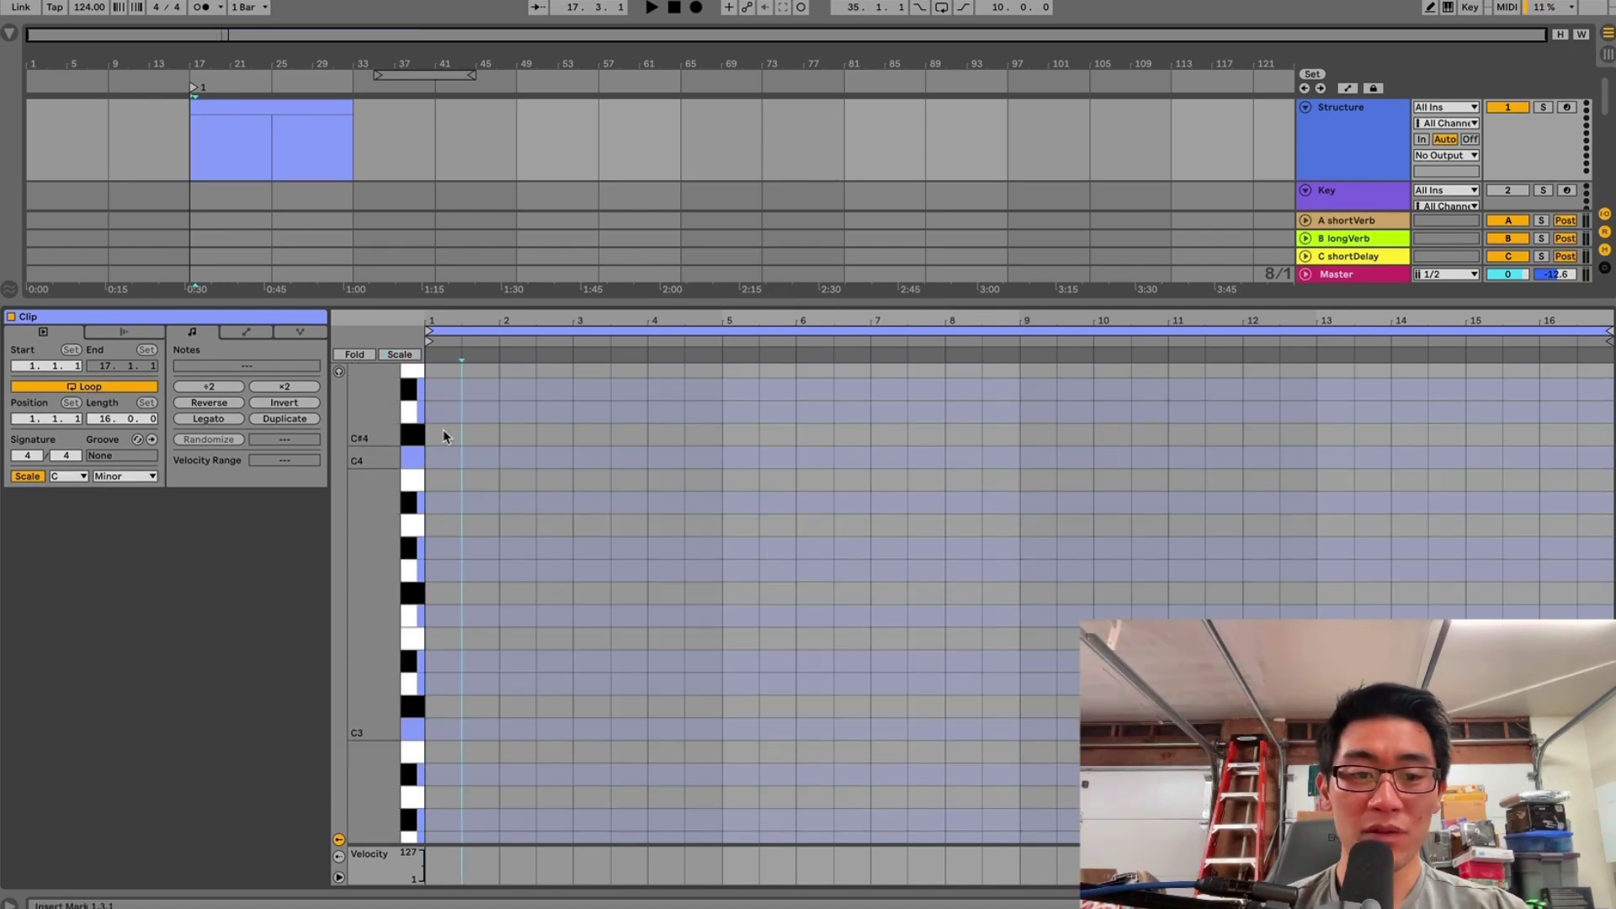
{"action": "left_click", "coordinate": [135, 478]}
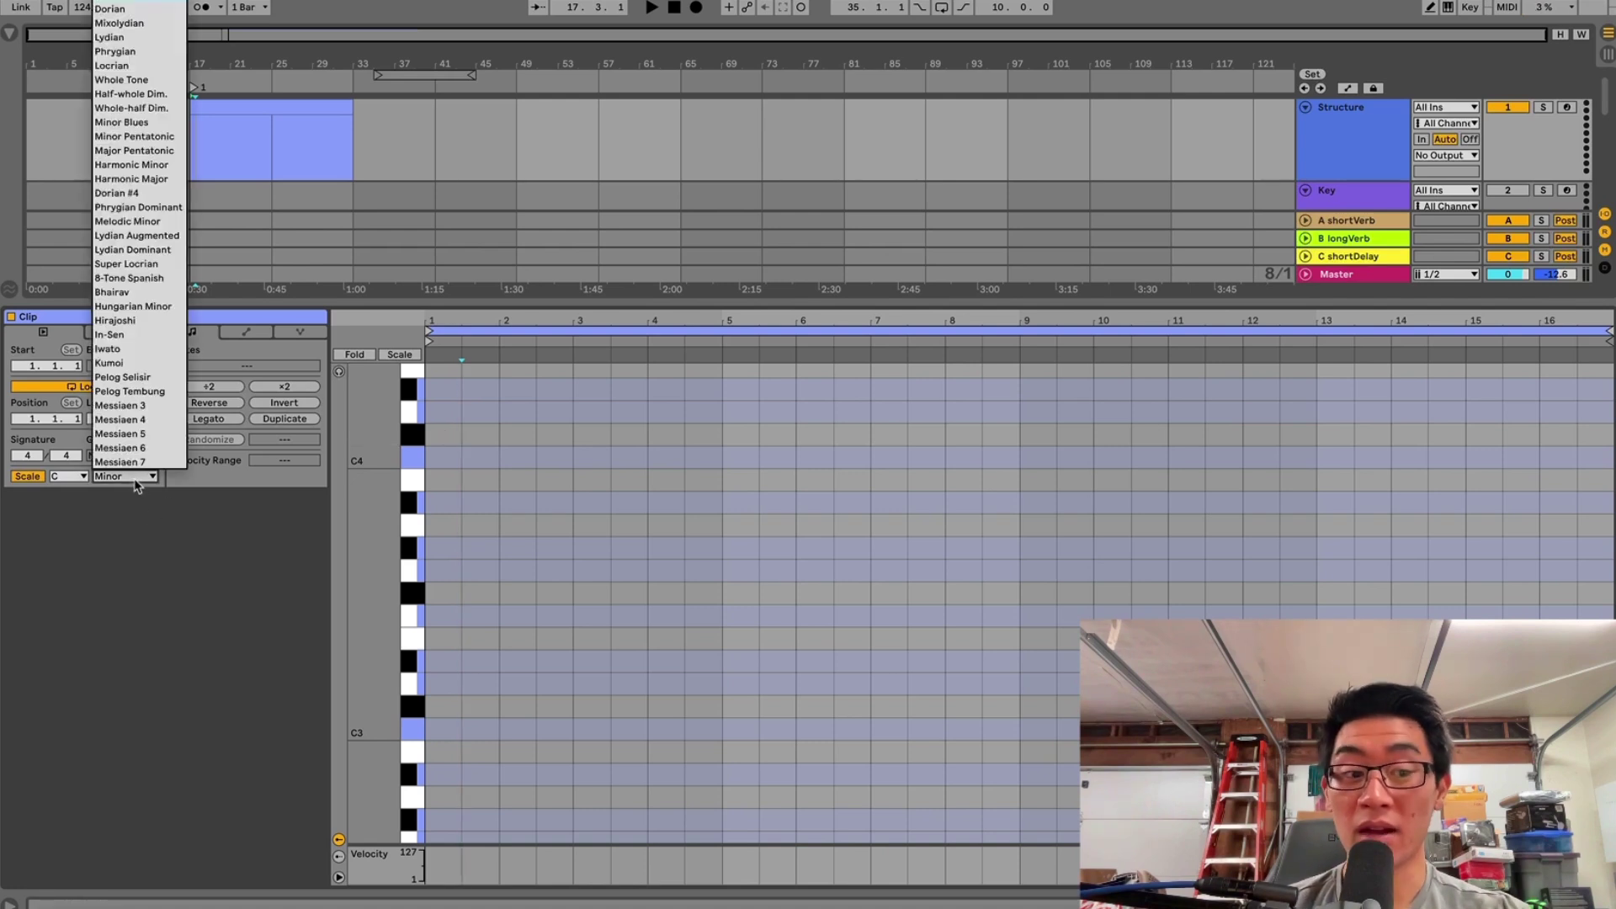
{"action": "left_click", "coordinate": [135, 479]}
- Try folding the piano roll of the empty clip, and unfold it again
{"action": "left_click", "coordinate": [364, 357]}
{"action": "left_click", "coordinate": [528, 503]}
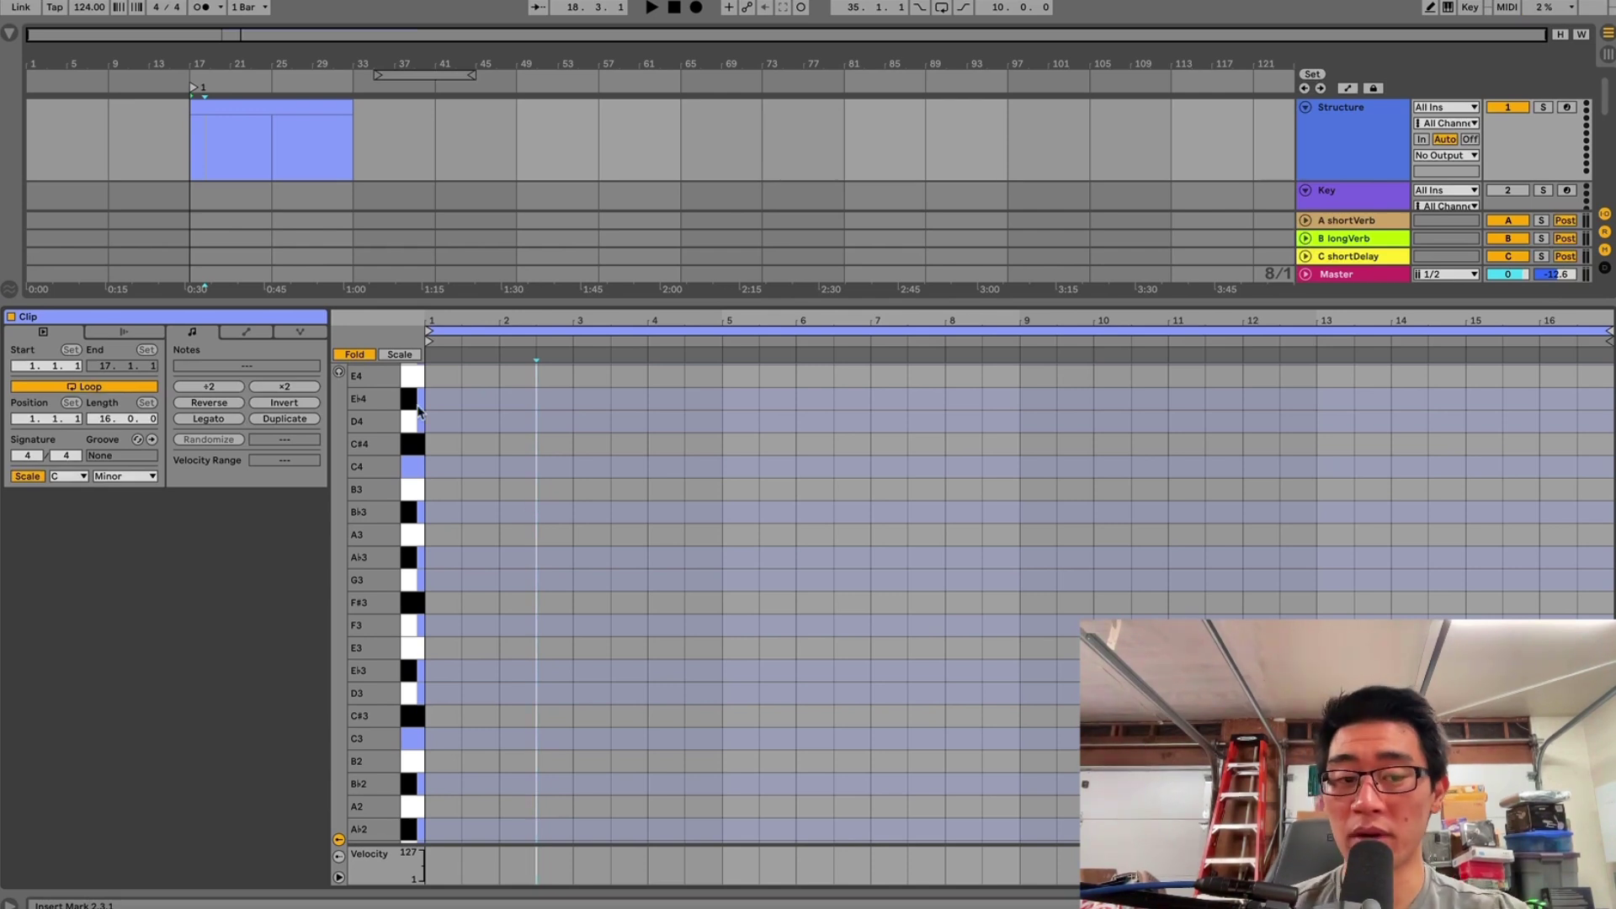
{"action": "left_click", "coordinate": [370, 357]}
- Add notes B3, C4, D4, E4, F4 and G4 at bar 17, past the clip's end, and fold the piano roll to them
{"action": "double_click", "coordinate": [1601, 476]}
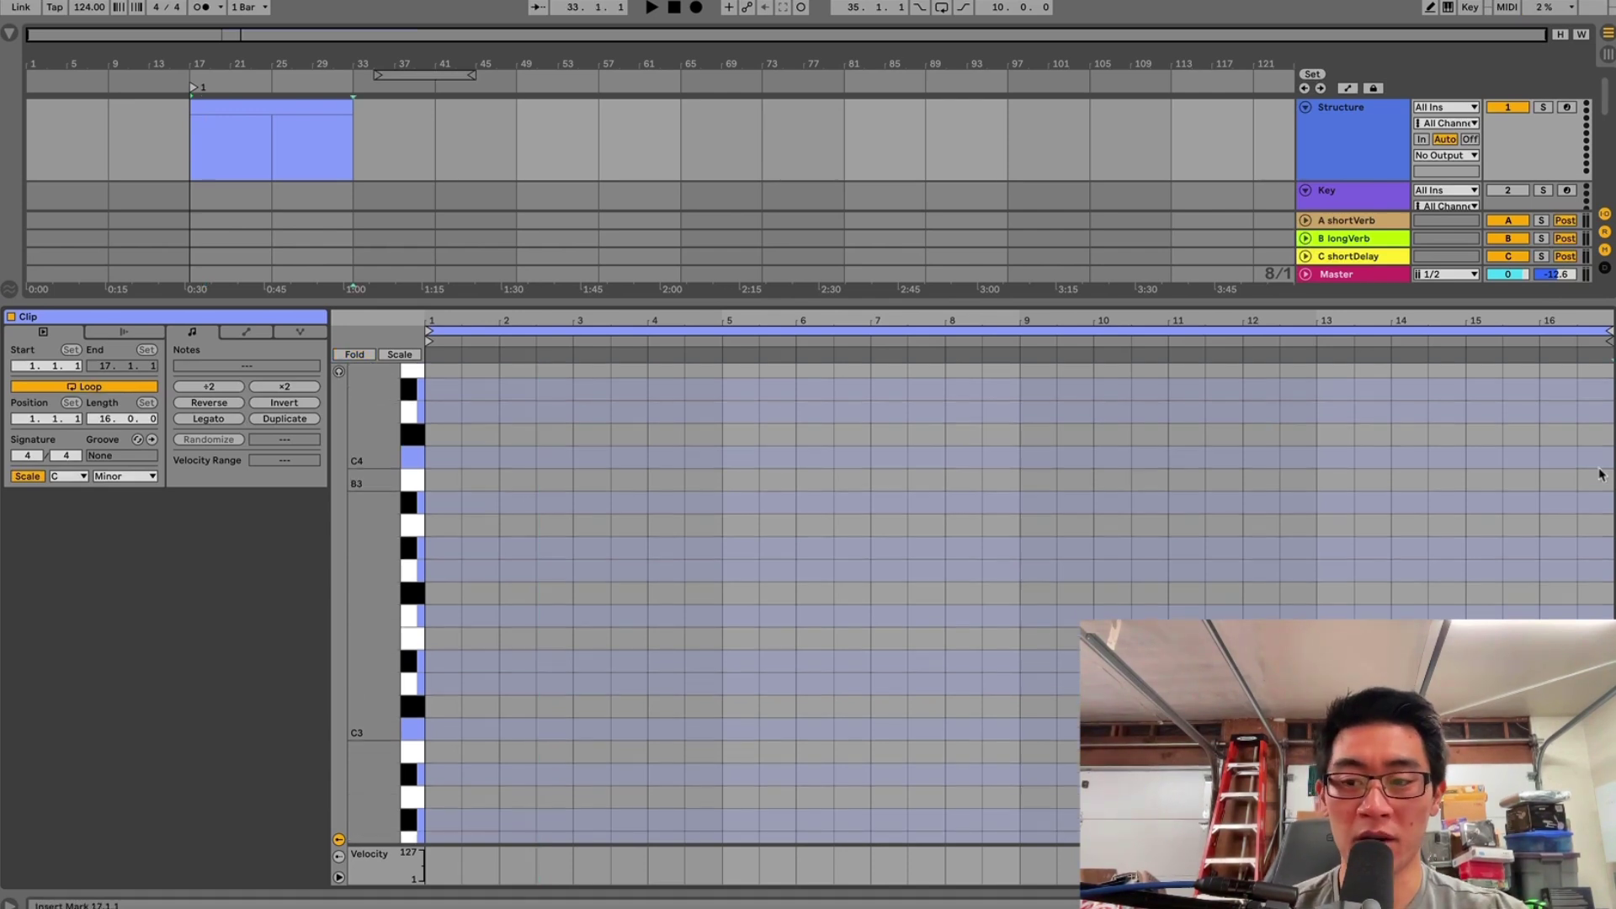
{"action": "scroll", "coordinate": [1586, 484], "scroll_direction": "down", "scroll_amount": 2}
{"action": "left_click", "coordinate": [1570, 495]}
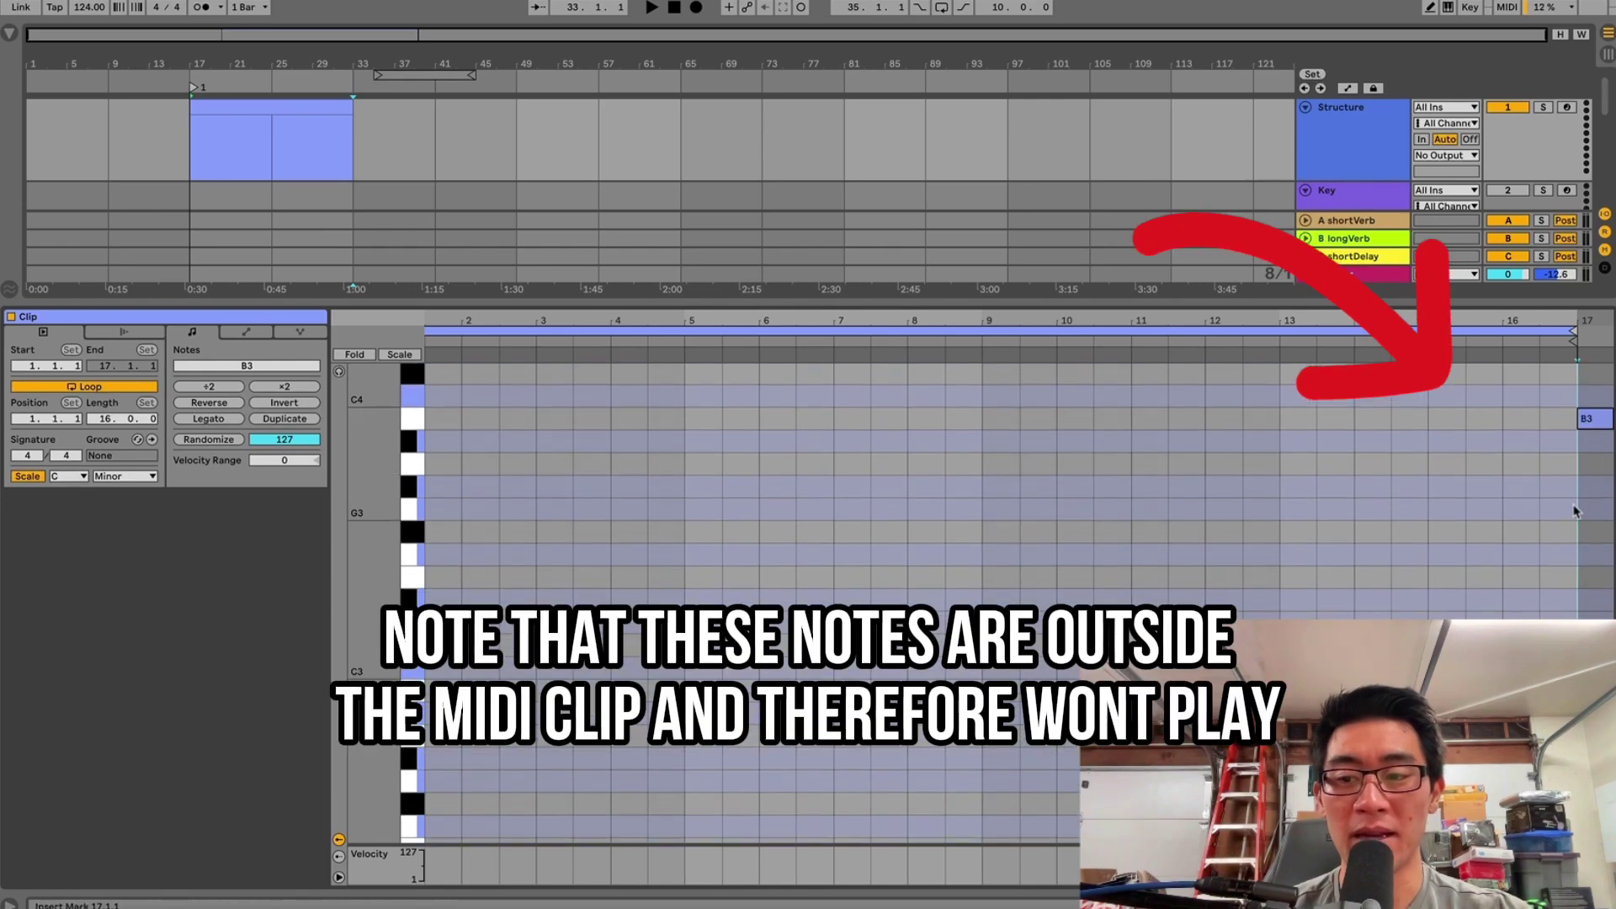
{"action": "key", "text": "ctrl+v"}
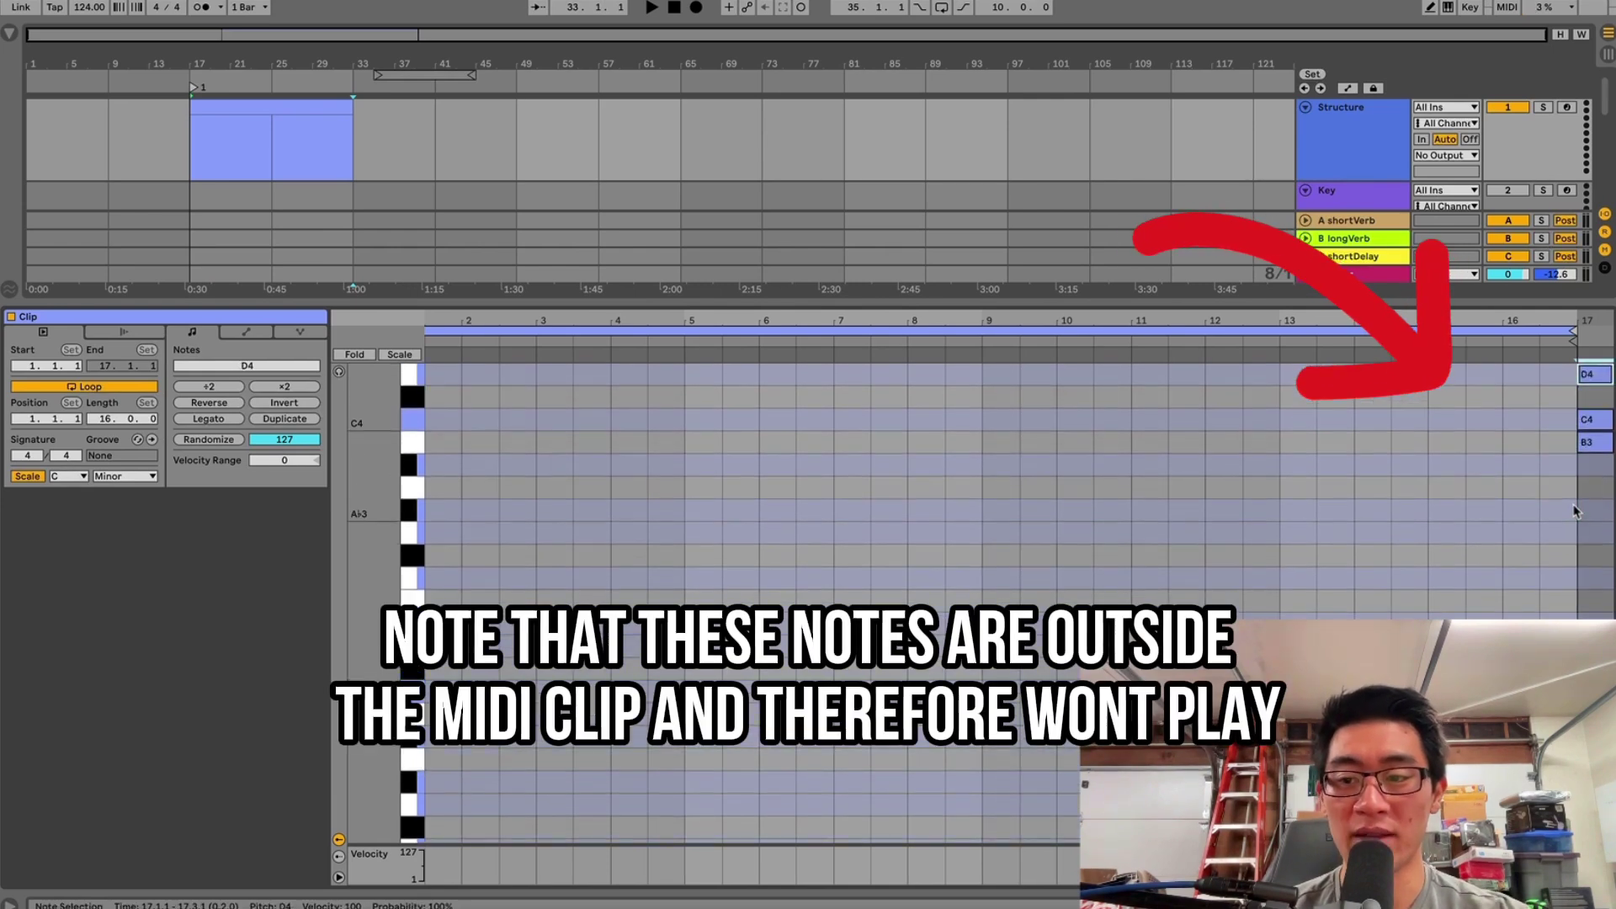
{"action": "scroll", "coordinate": [1572, 511], "scroll_direction": "up", "scroll_amount": 3}
{"action": "left_click", "coordinate": [1284, 515]}
{"action": "left_click", "coordinate": [350, 354]}
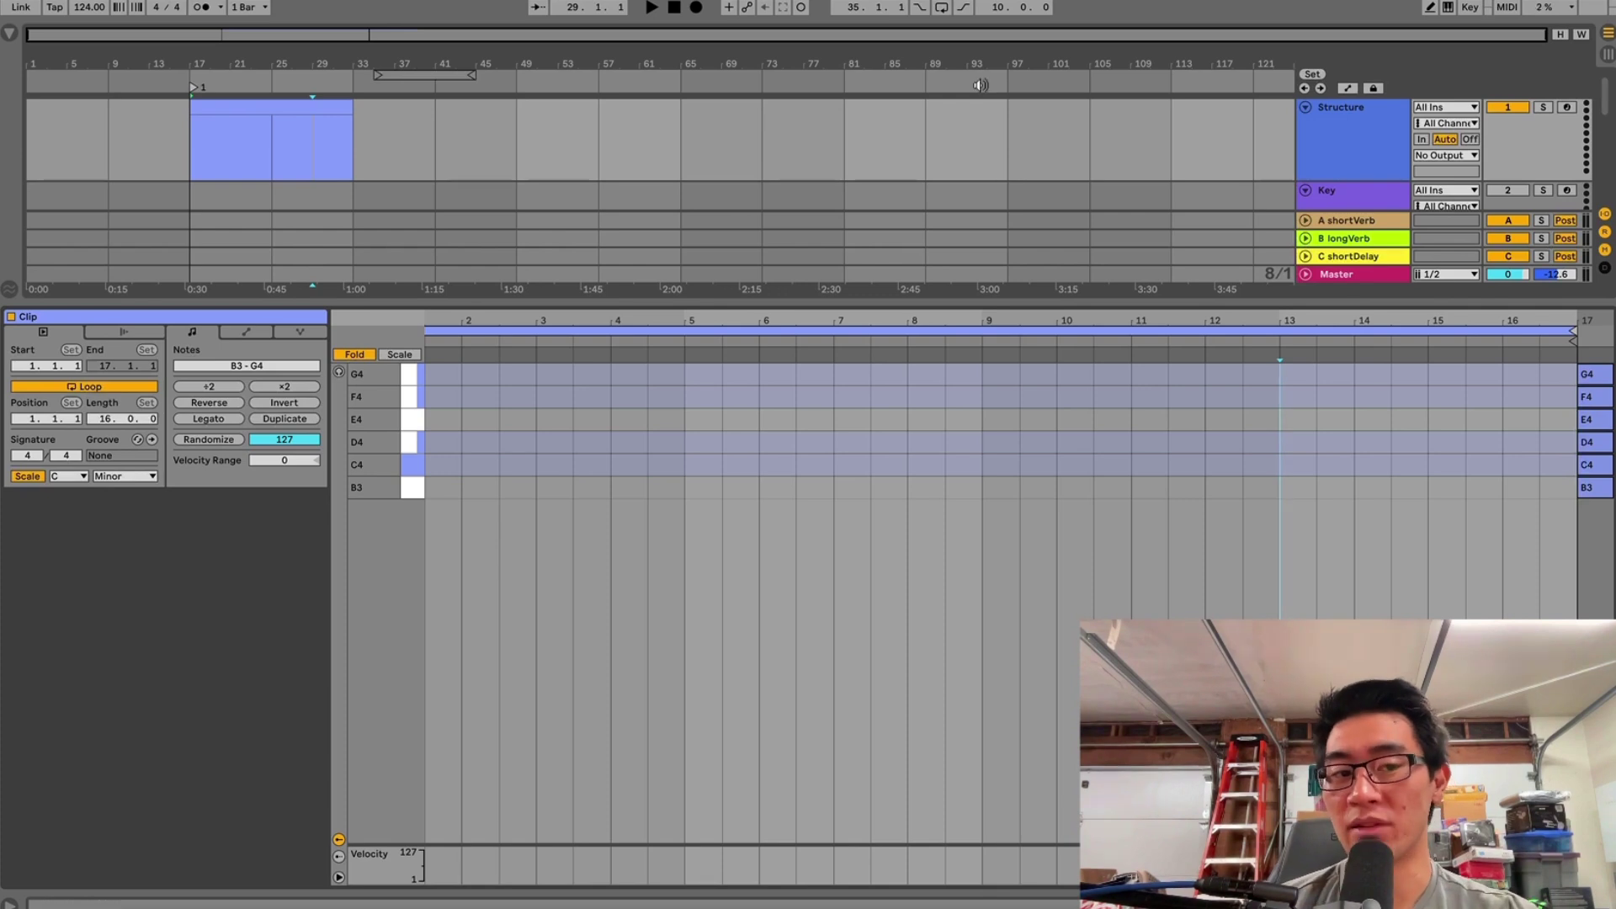
- Narrow the arrangement grid to four bars, select the 16-bar Structure clip and view the notes past its end
{"action": "left_click", "coordinate": [320, 143]}
{"action": "left_click", "coordinate": [210, 139]}
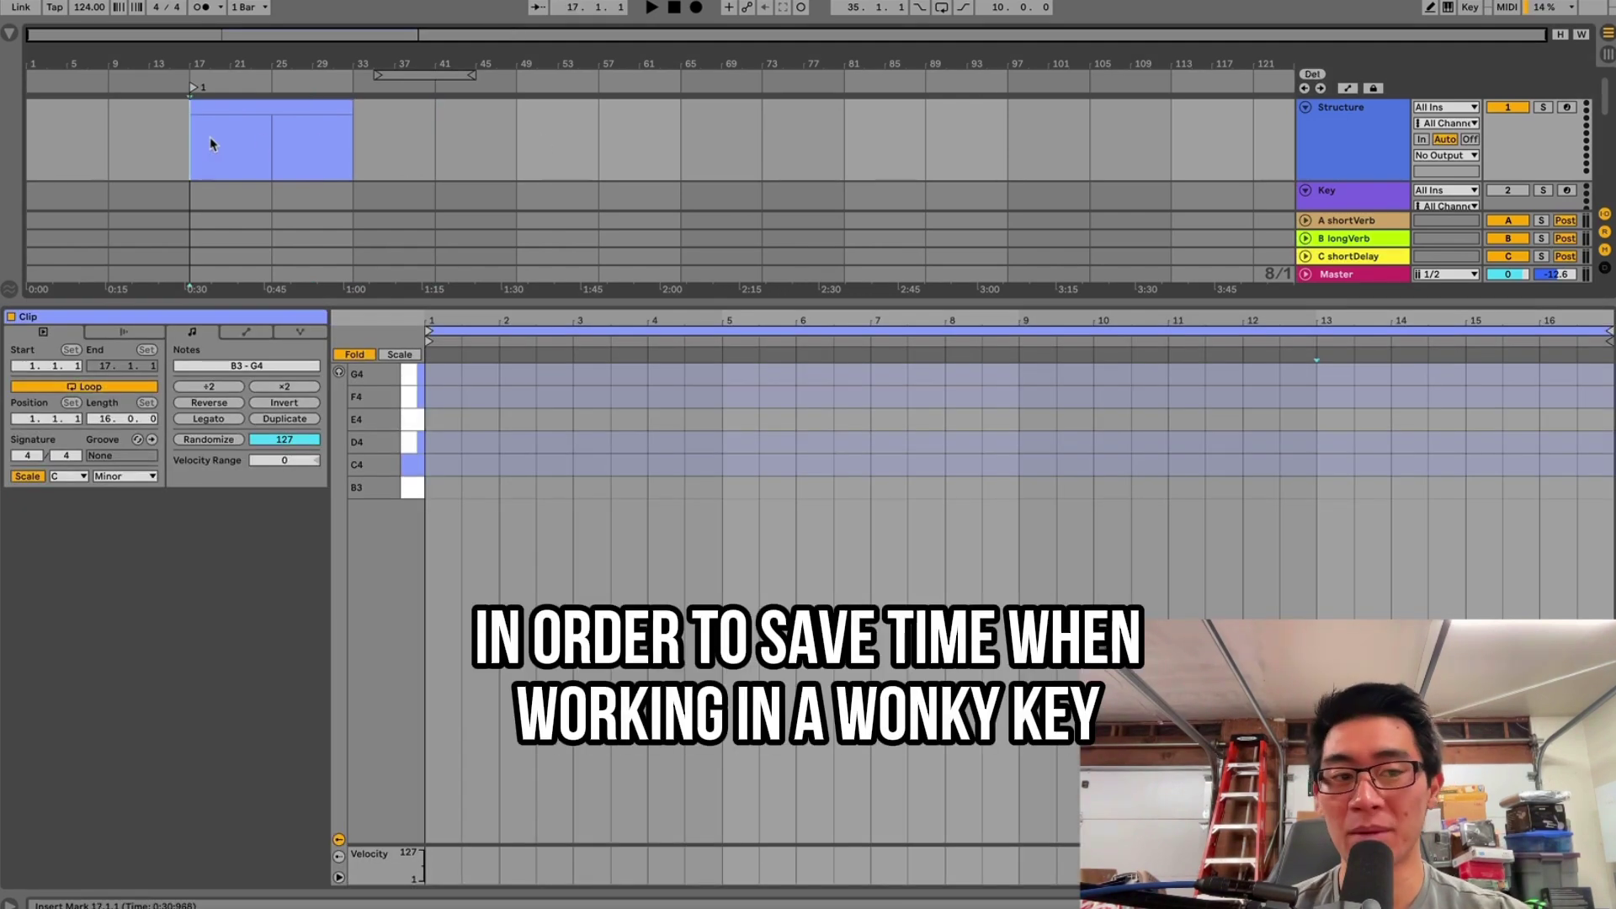
{"action": "key", "text": "ctrl+1"}
{"action": "left_click", "coordinate": [353, 116]}
{"action": "left_click", "coordinate": [341, 107]}
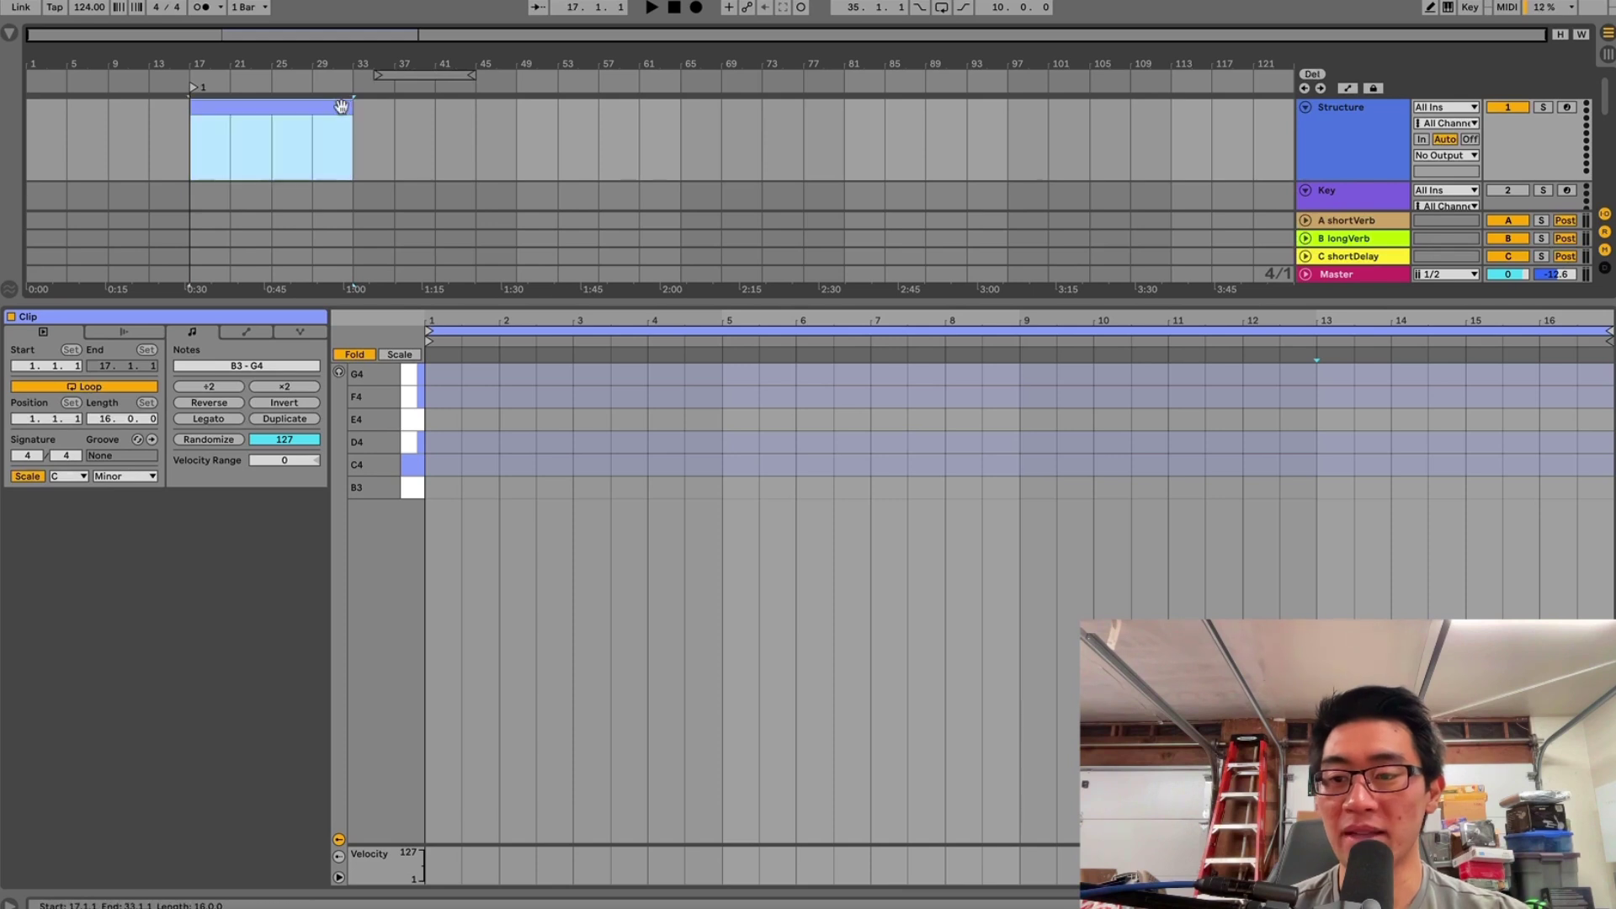
{"action": "scroll", "coordinate": [1422, 411], "scroll_direction": "right", "scroll_amount": 2}
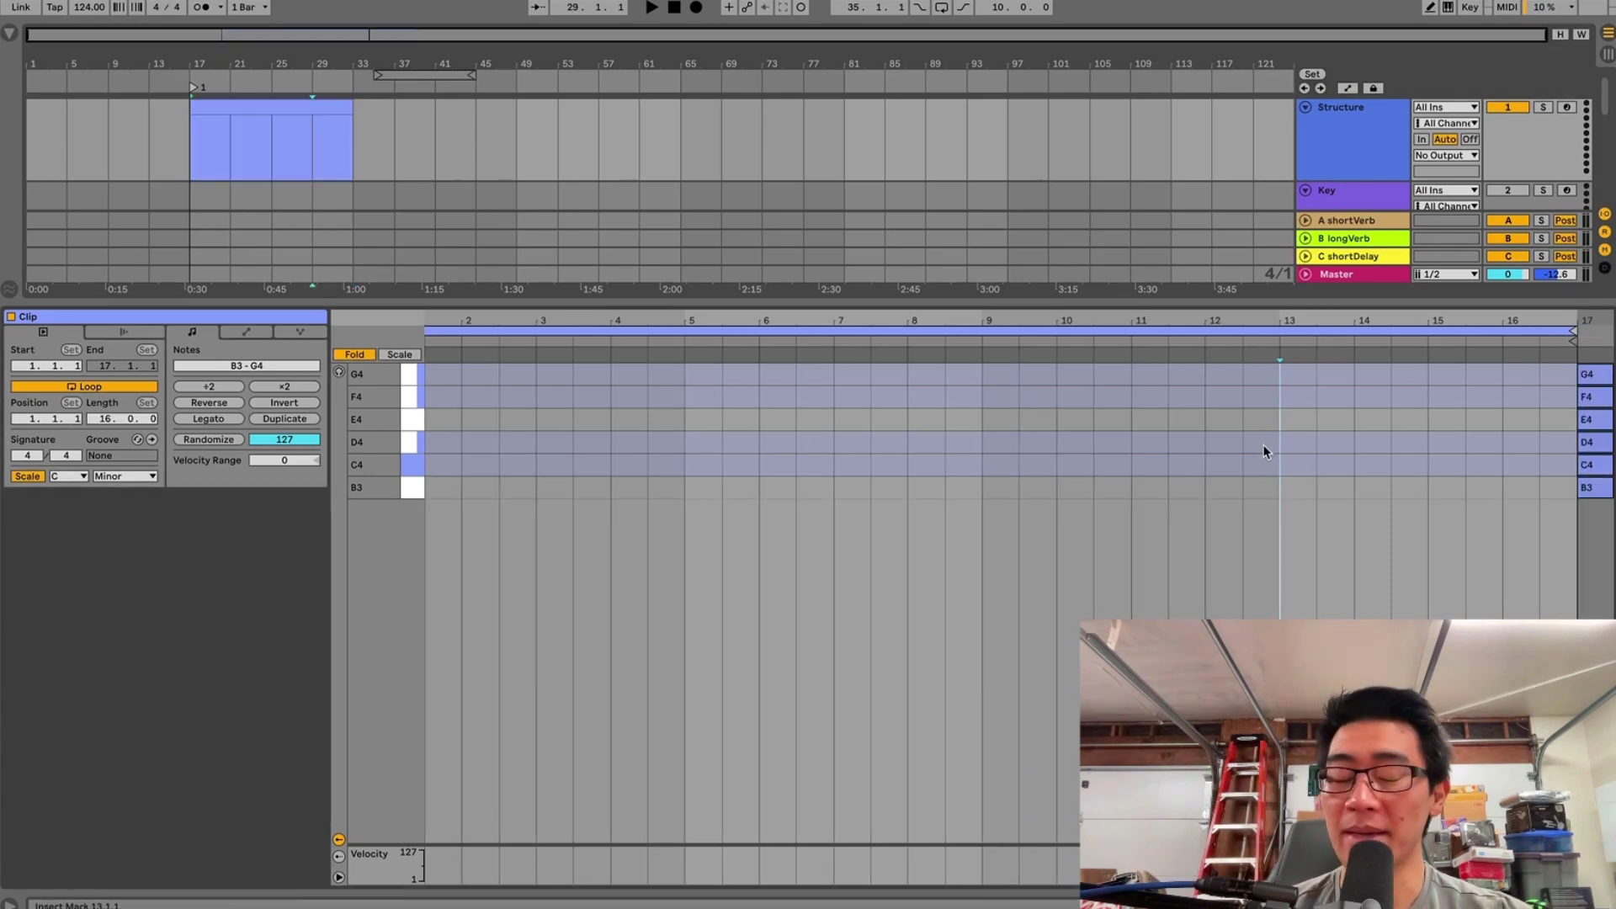
- Name the 16-bar Structure clip INTRO and widen the arrangement grid to eight bars
{"action": "key", "text": "ctrl+alt+l"}
{"action": "left_click", "coordinate": [263, 139]}
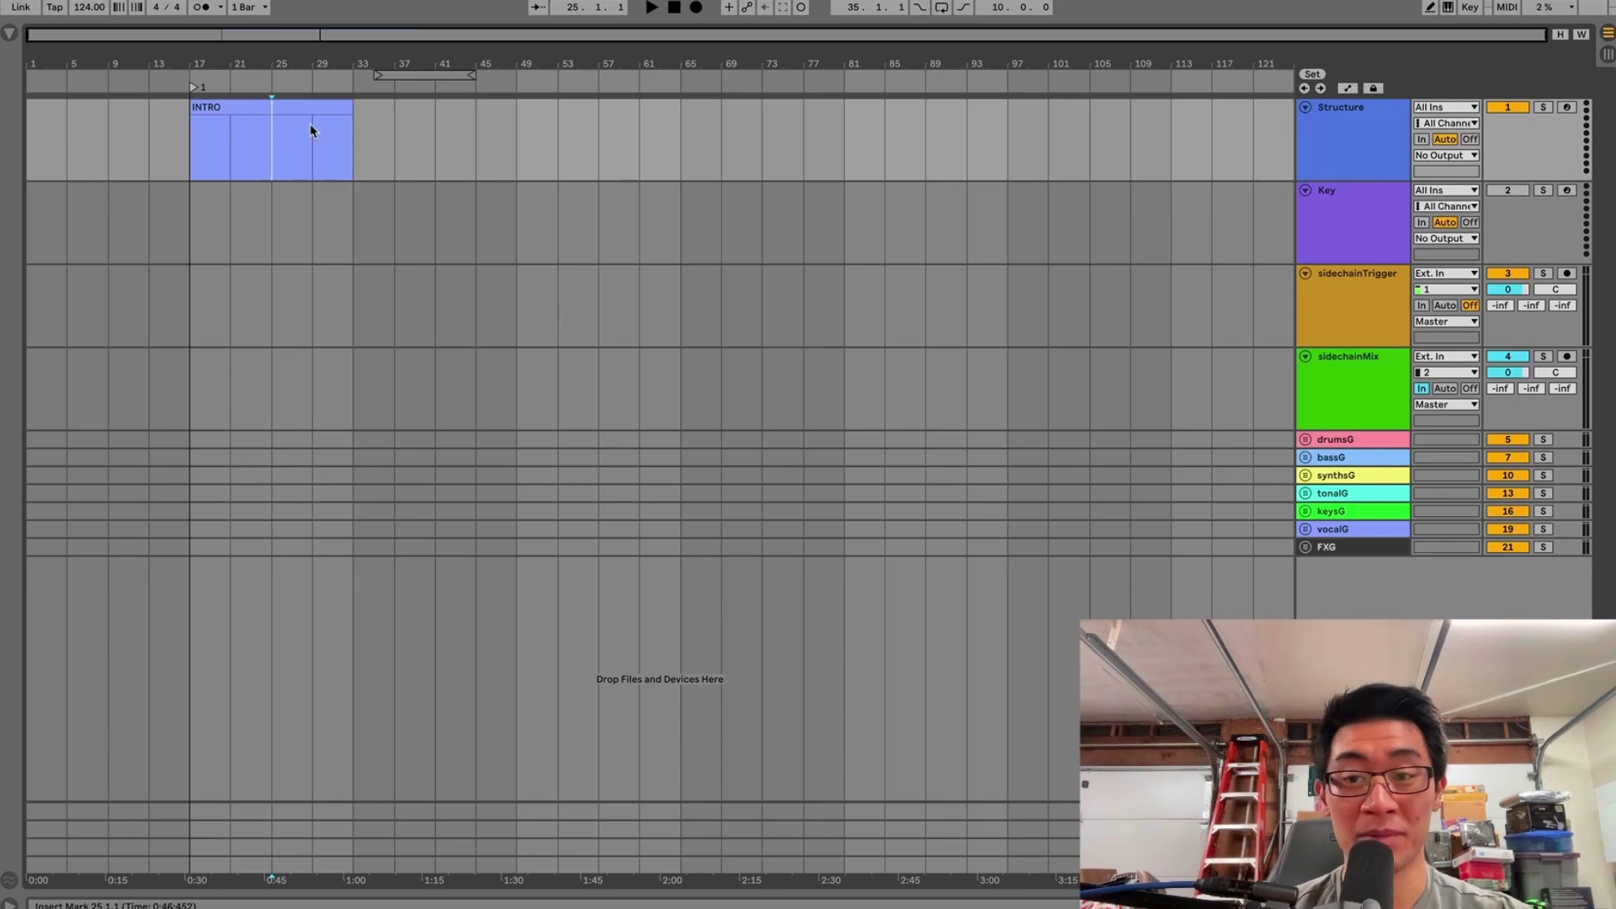
{"action": "key", "text": "ctrl+2"}
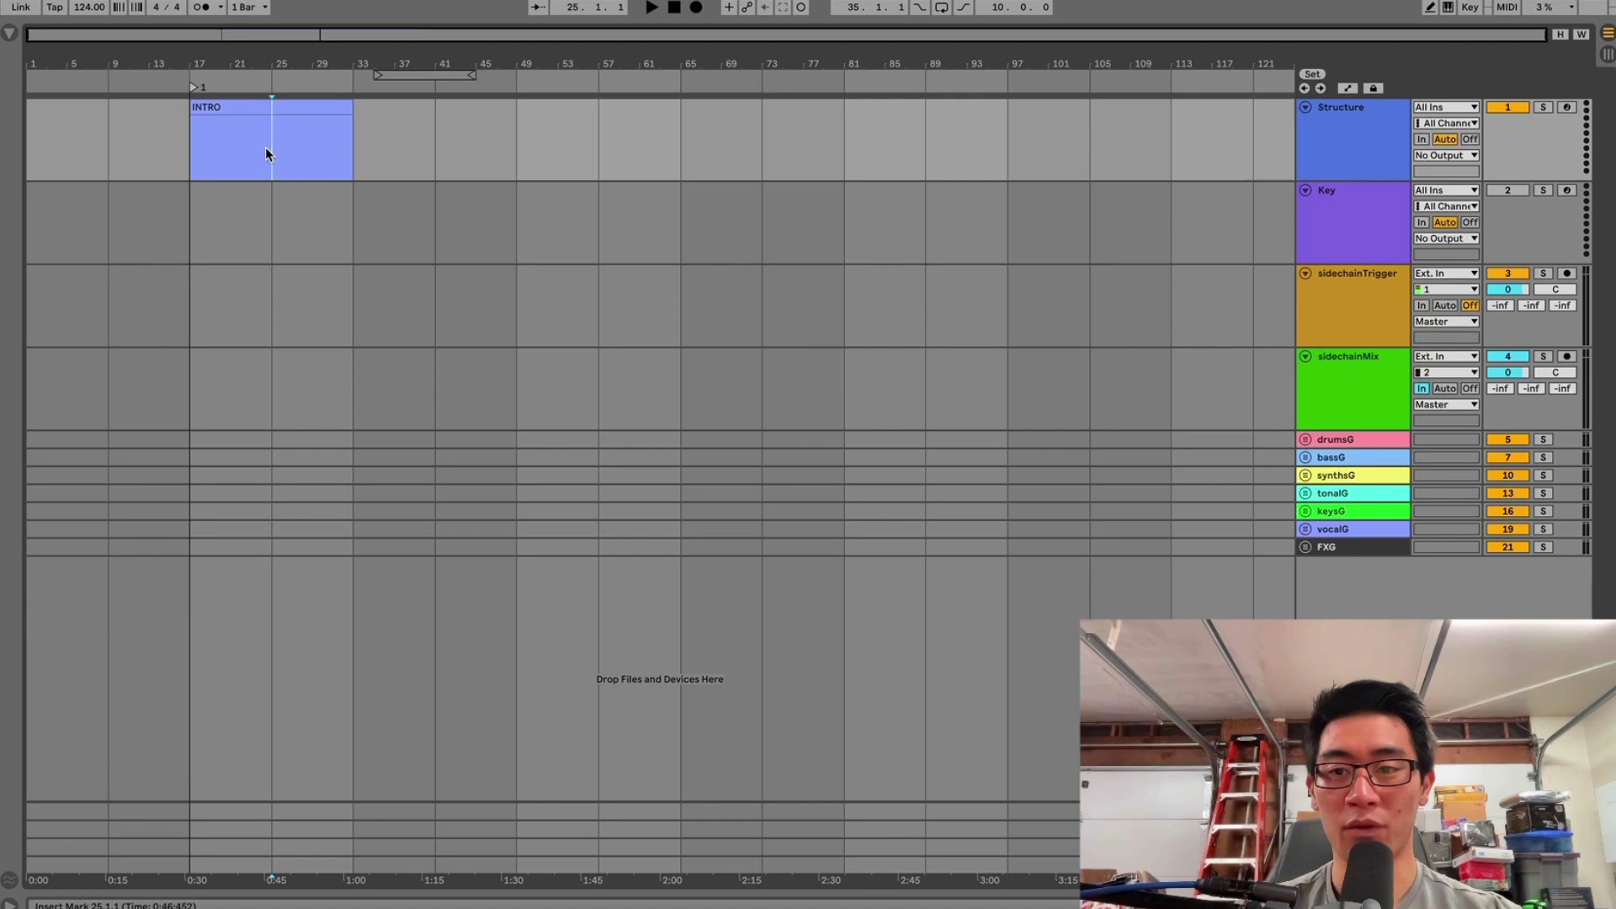
- Duplicate the INTRO clip three times so that copies fill the Structure track from bar 33 to bar 81
{"action": "left_click", "coordinate": [250, 106]}
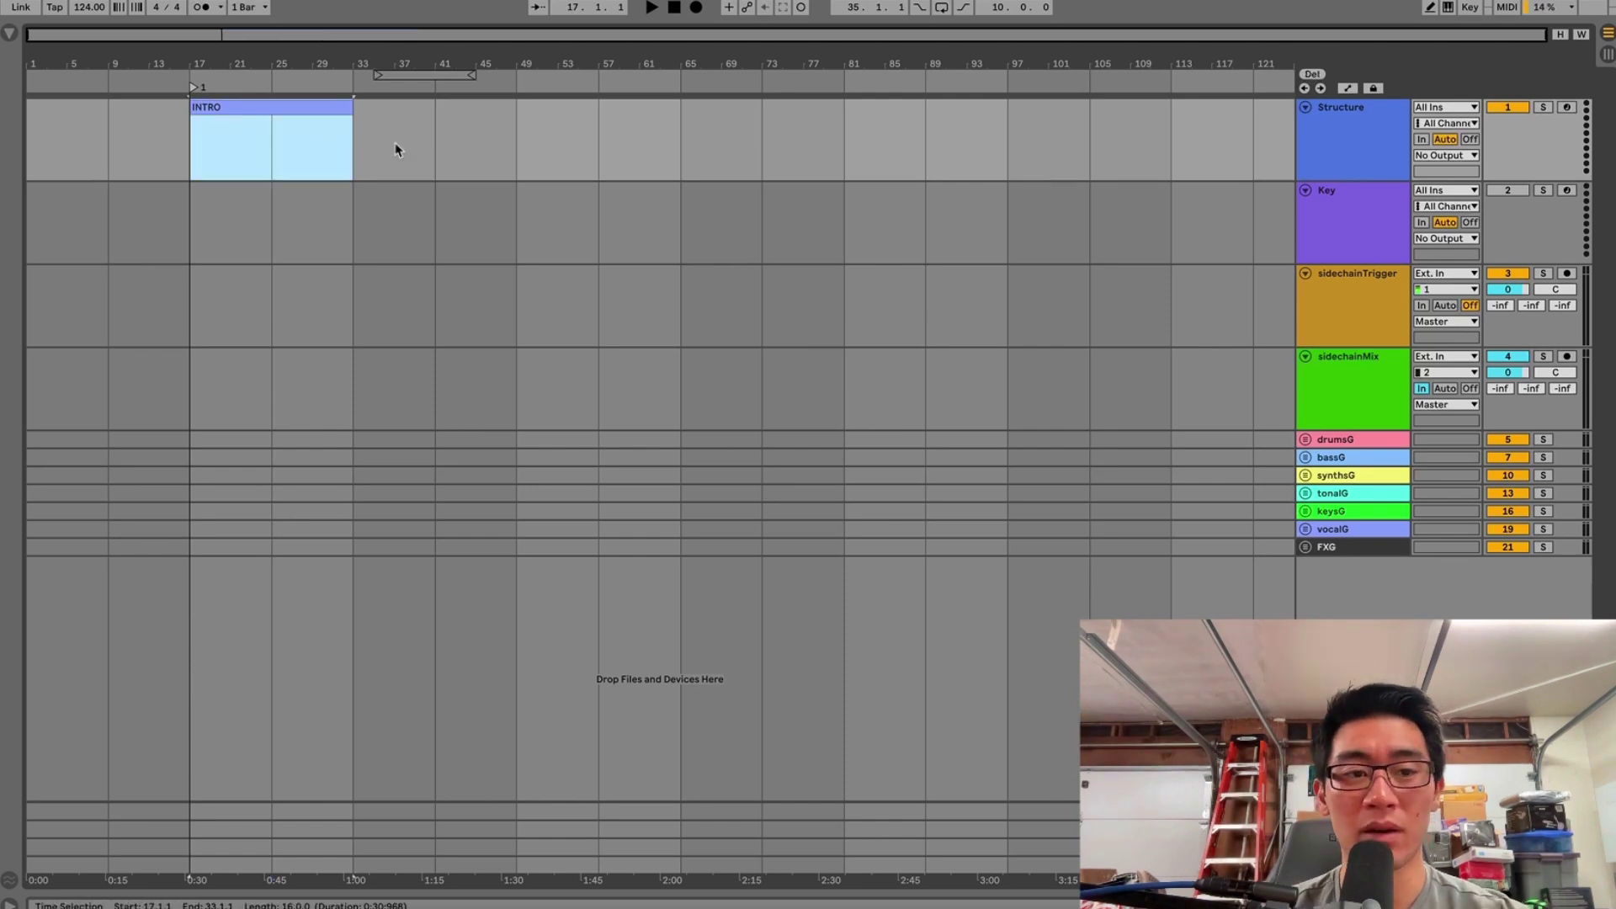
{"action": "key", "text": "ctrl+d"}
{"action": "key", "text": "ctrl+d"}
{"action": "key", "text": "ctrl+d"}
{"action": "left_click", "coordinate": [431, 116]}
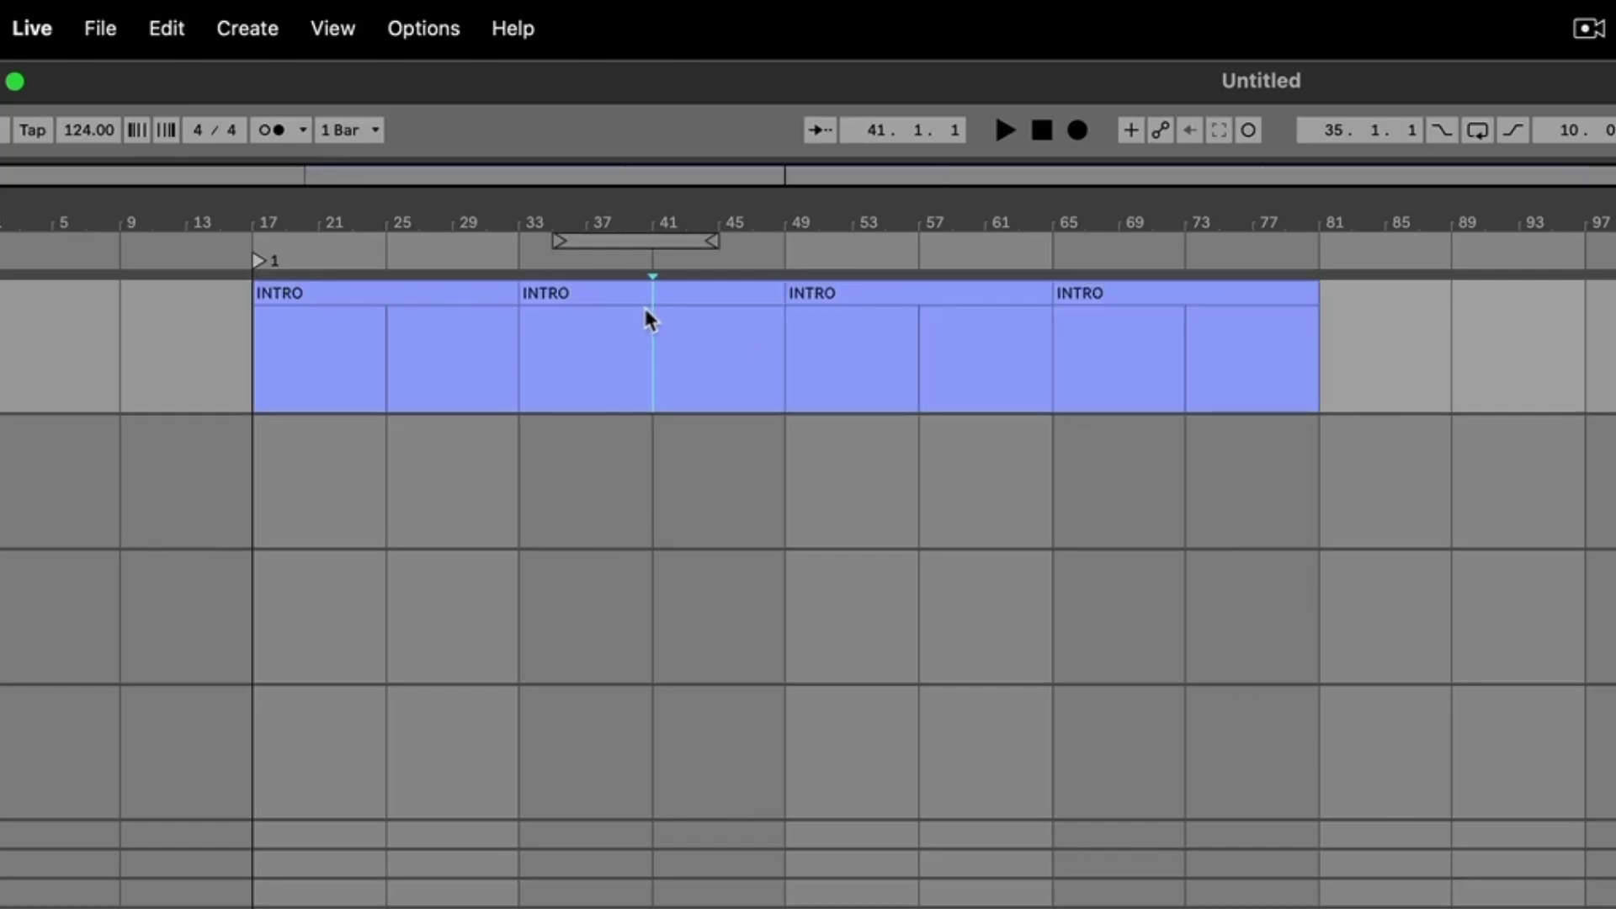
- Color the second INTRO clip, at bar 33, brown
{"action": "right_click", "coordinate": [645, 310]}
{"action": "left_click", "coordinate": [722, 821]}
{"action": "left_click", "coordinate": [633, 265]}
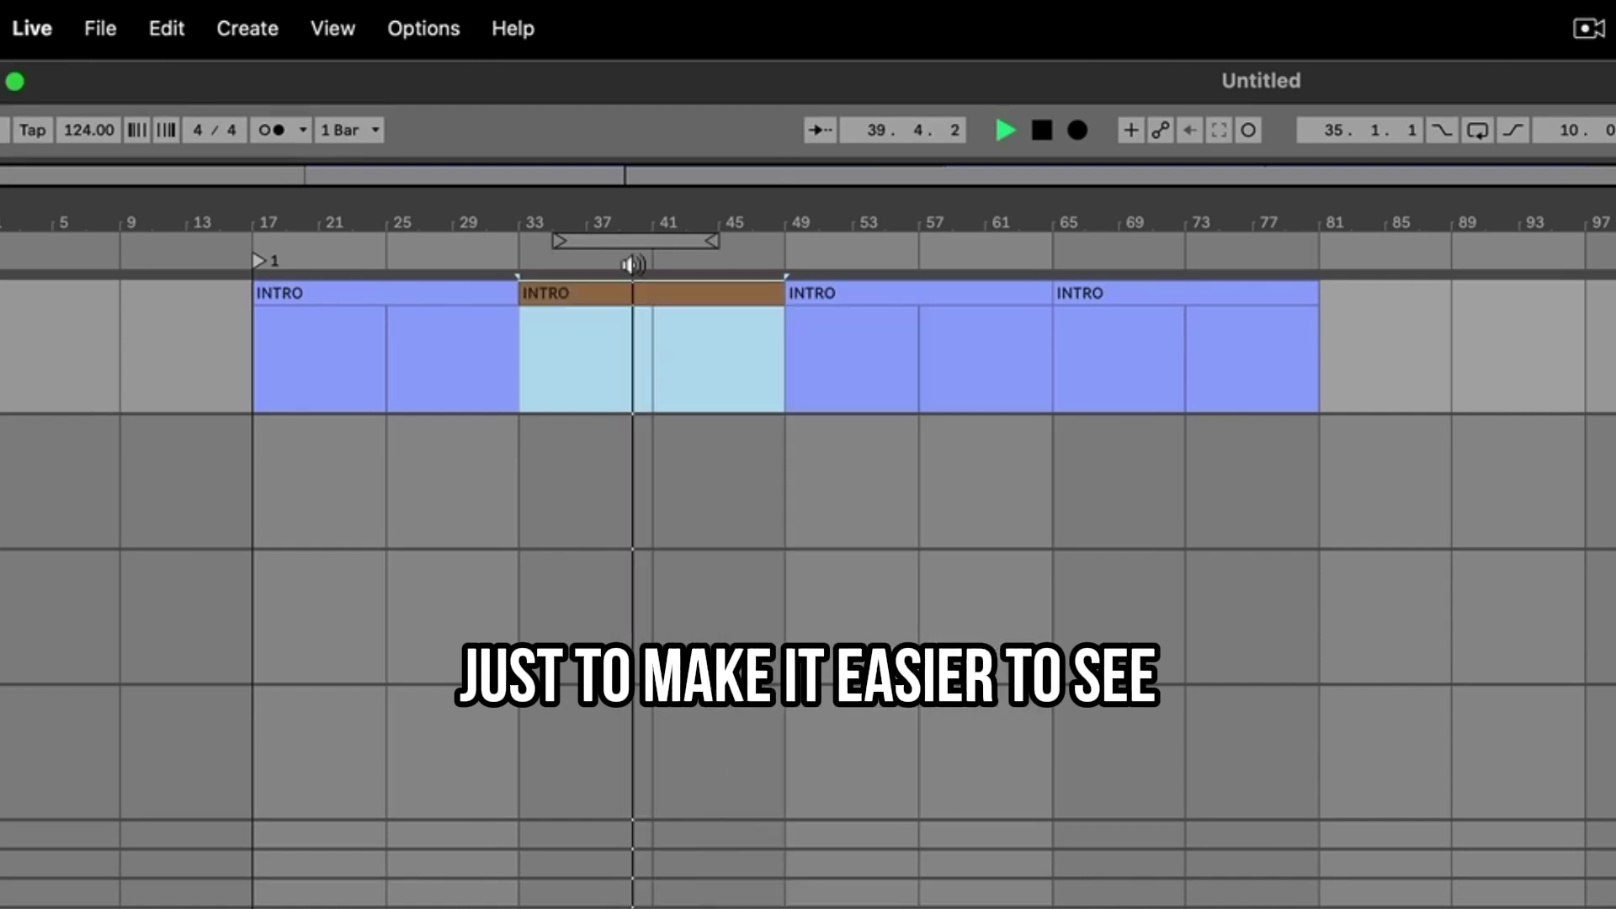
{"action": "key", "text": "space"}
- Rename the brown clip at bar 33 VERSE and the clip at bar 49 PRE
{"action": "key", "text": "ctrl+r"}
{"action": "type", "text": "VERSE"}
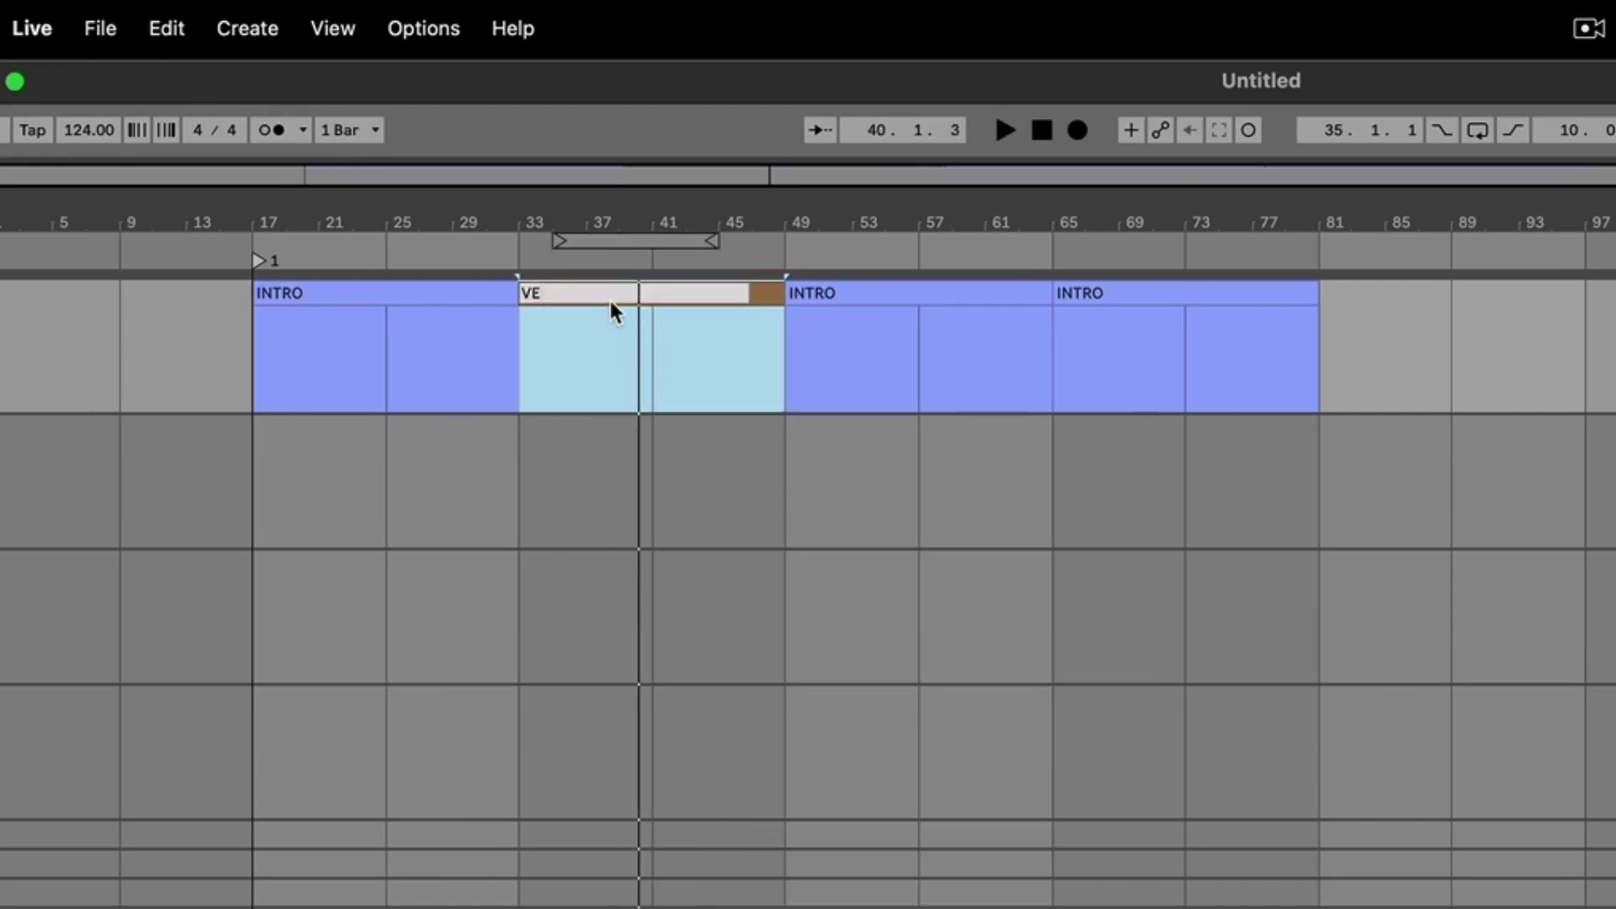
{"action": "key", "text": "Tab"}
{"action": "type", "text": "PRE"}
{"action": "key", "text": "Return"}
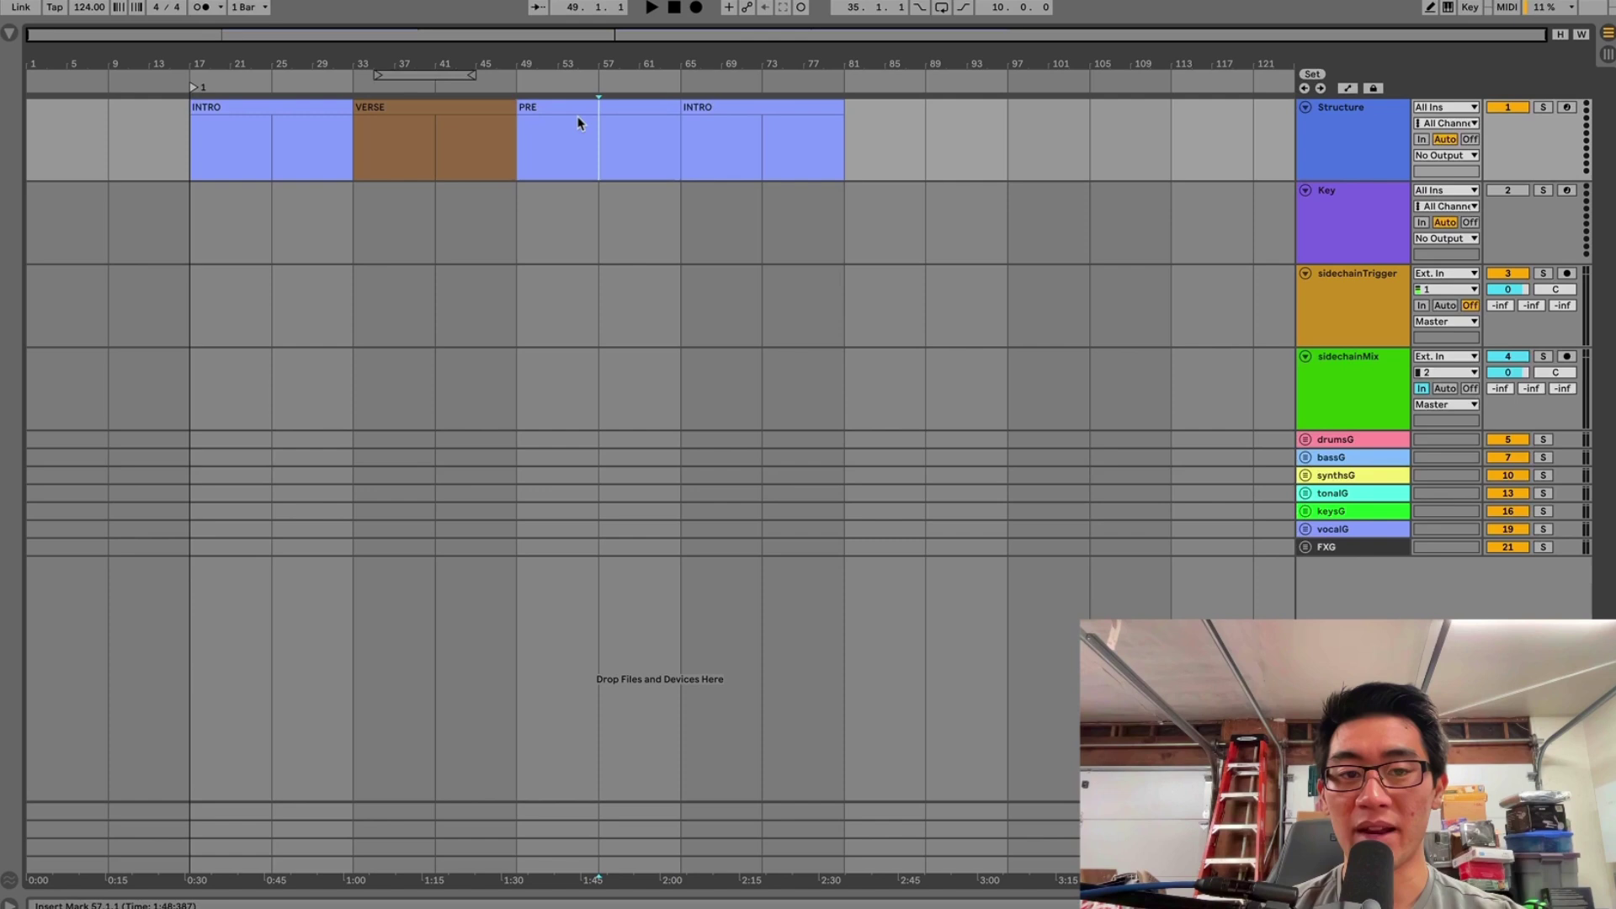
- Shorten the PRE clip to eight bars and place an eight-bar INTRO clip directly behind it, from bar 57 to bar 65
{"action": "key", "text": "Delete"}
{"action": "left_click_drag", "start_coordinate": [581, 125], "coordinate": [787, 126]}
{"action": "key", "text": "super+x"}
{"action": "left_click", "coordinate": [609, 132]}
{"action": "key", "text": "super+v"}
{"action": "left_click_drag", "start_coordinate": [687, 143], "coordinate": [872, 148]}
{"action": "key", "text": "Delete"}
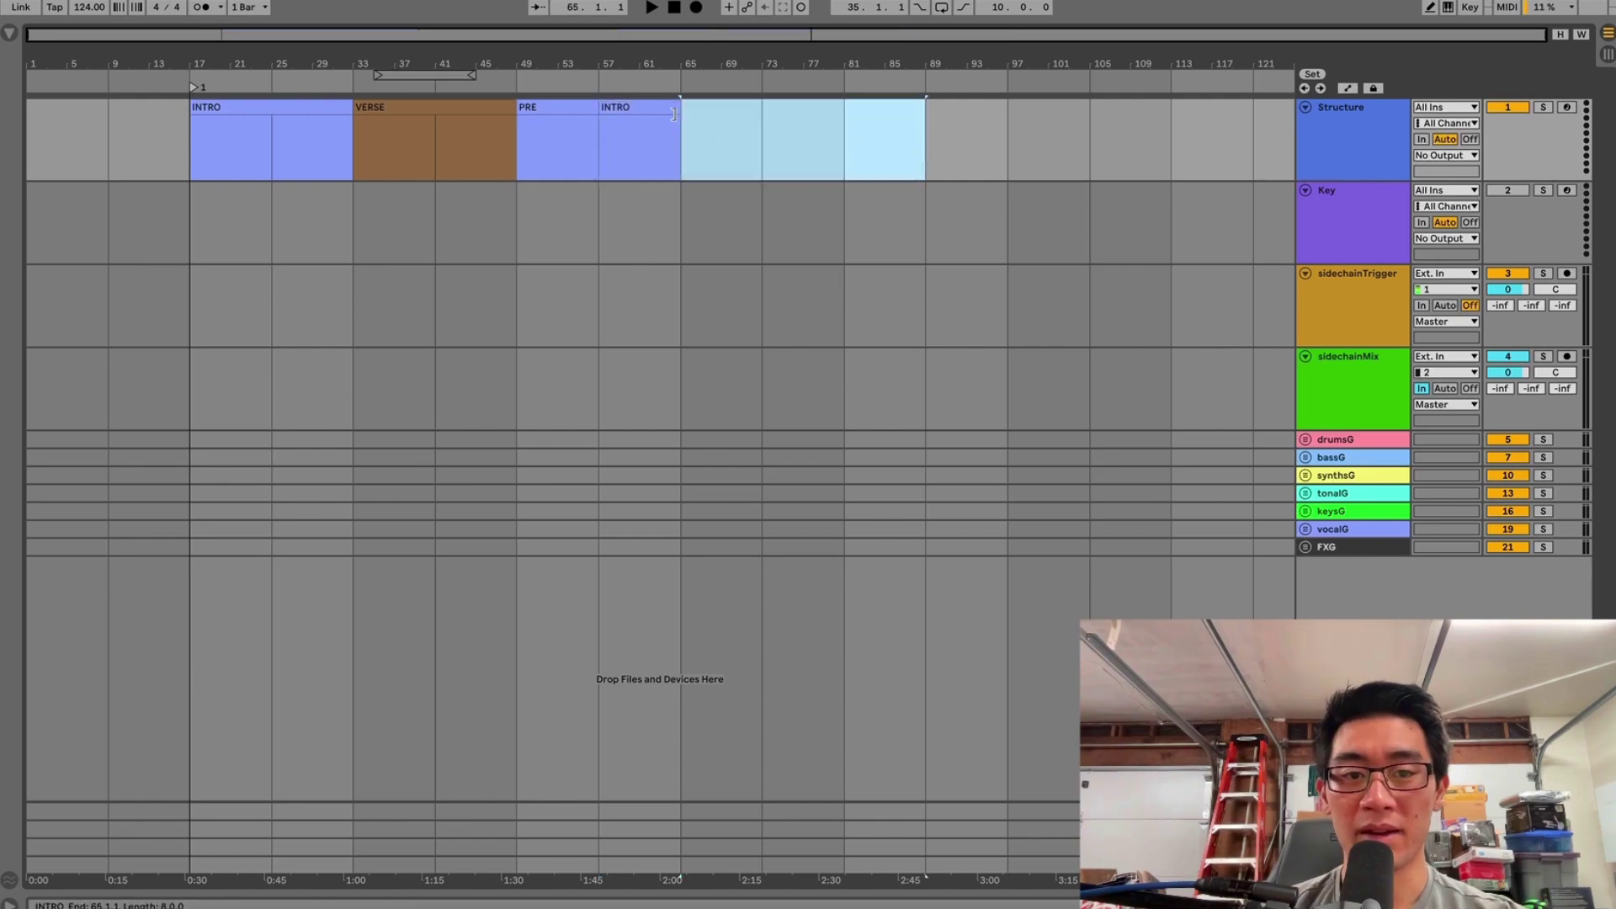
- Extend the INTRO clip at bar 57 to bar 73 and rename it DROP
{"action": "left_click_drag", "start_coordinate": [678, 107], "coordinate": [725, 110]}
{"action": "right_click", "coordinate": [723, 110]}
{"action": "key", "text": "super+r"}
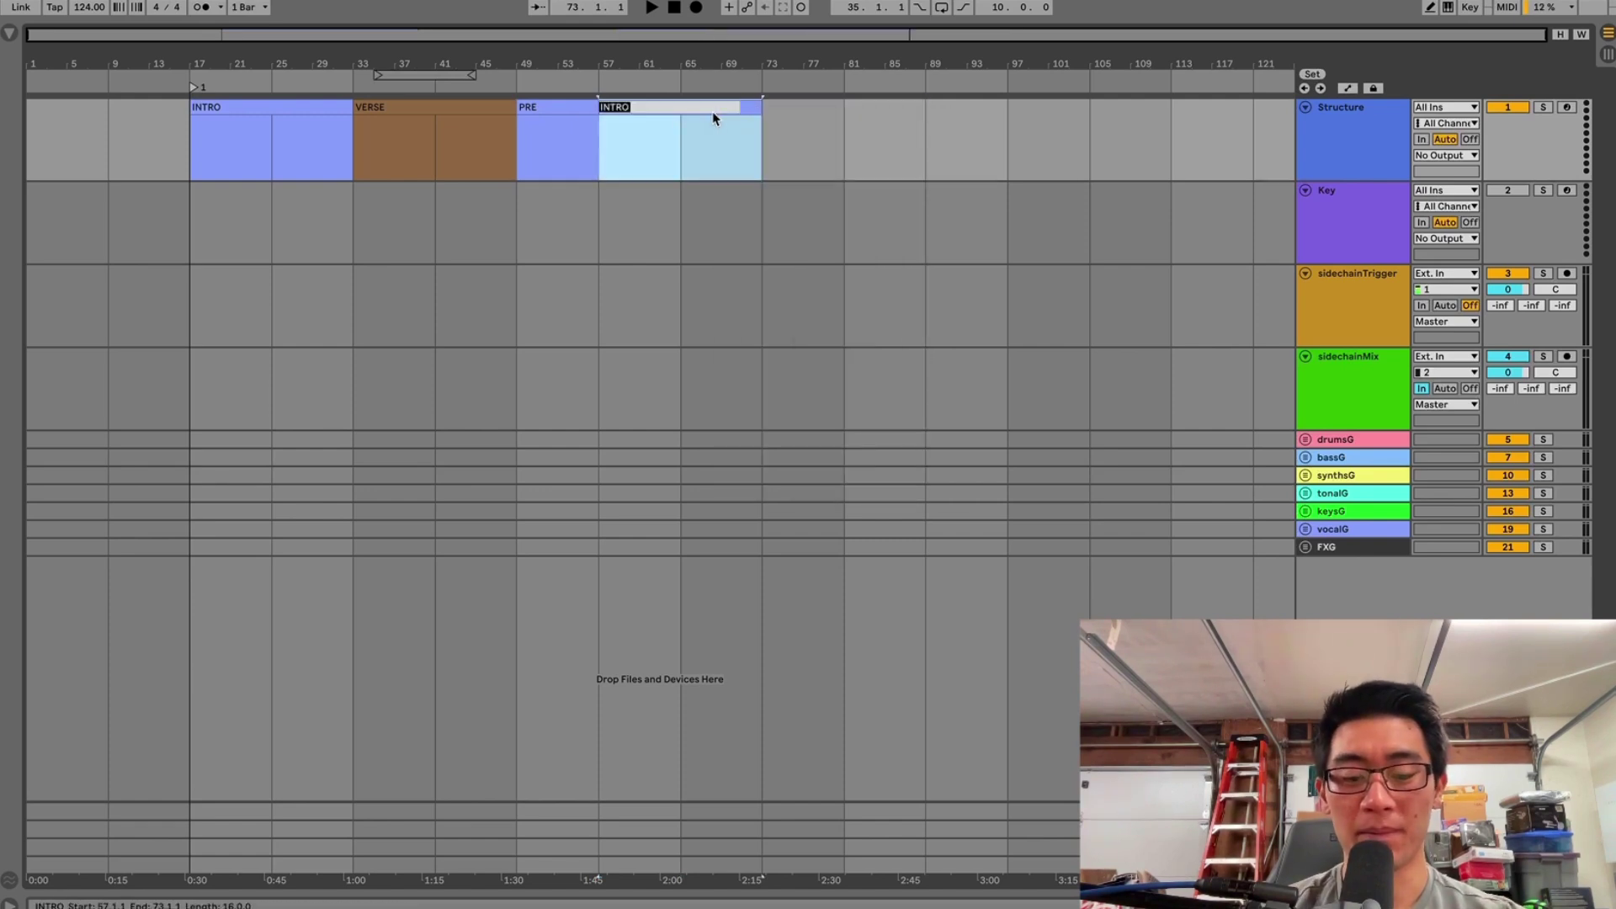
{"action": "type", "text": "DROP"}
{"action": "left_click", "coordinate": [589, 151]}
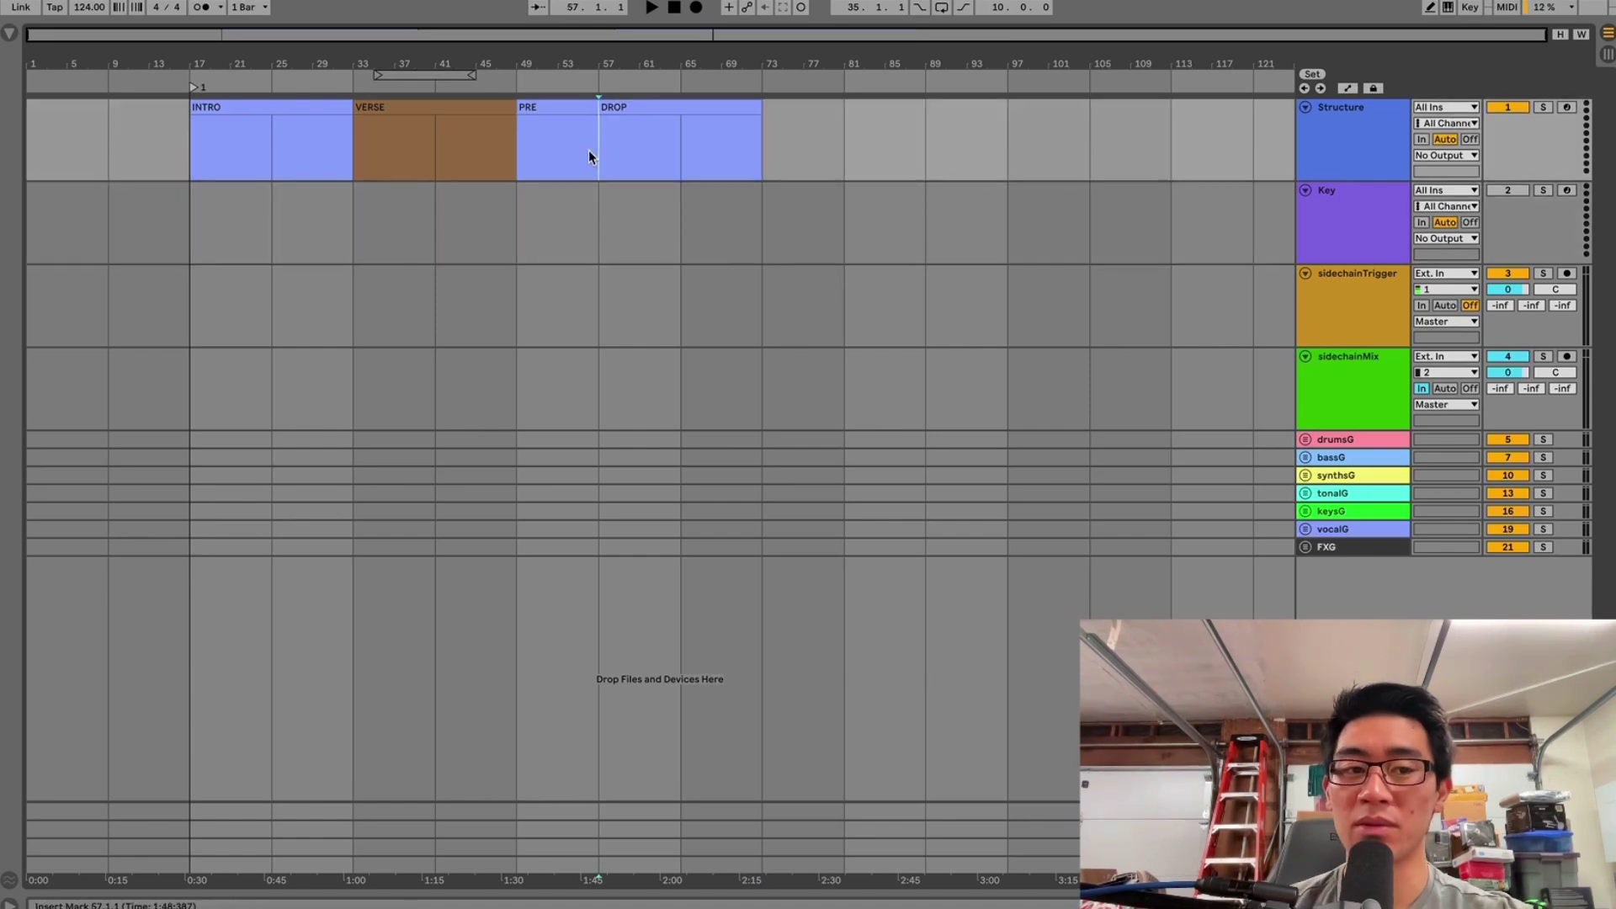
{"action": "left_click", "coordinate": [177, 160]}
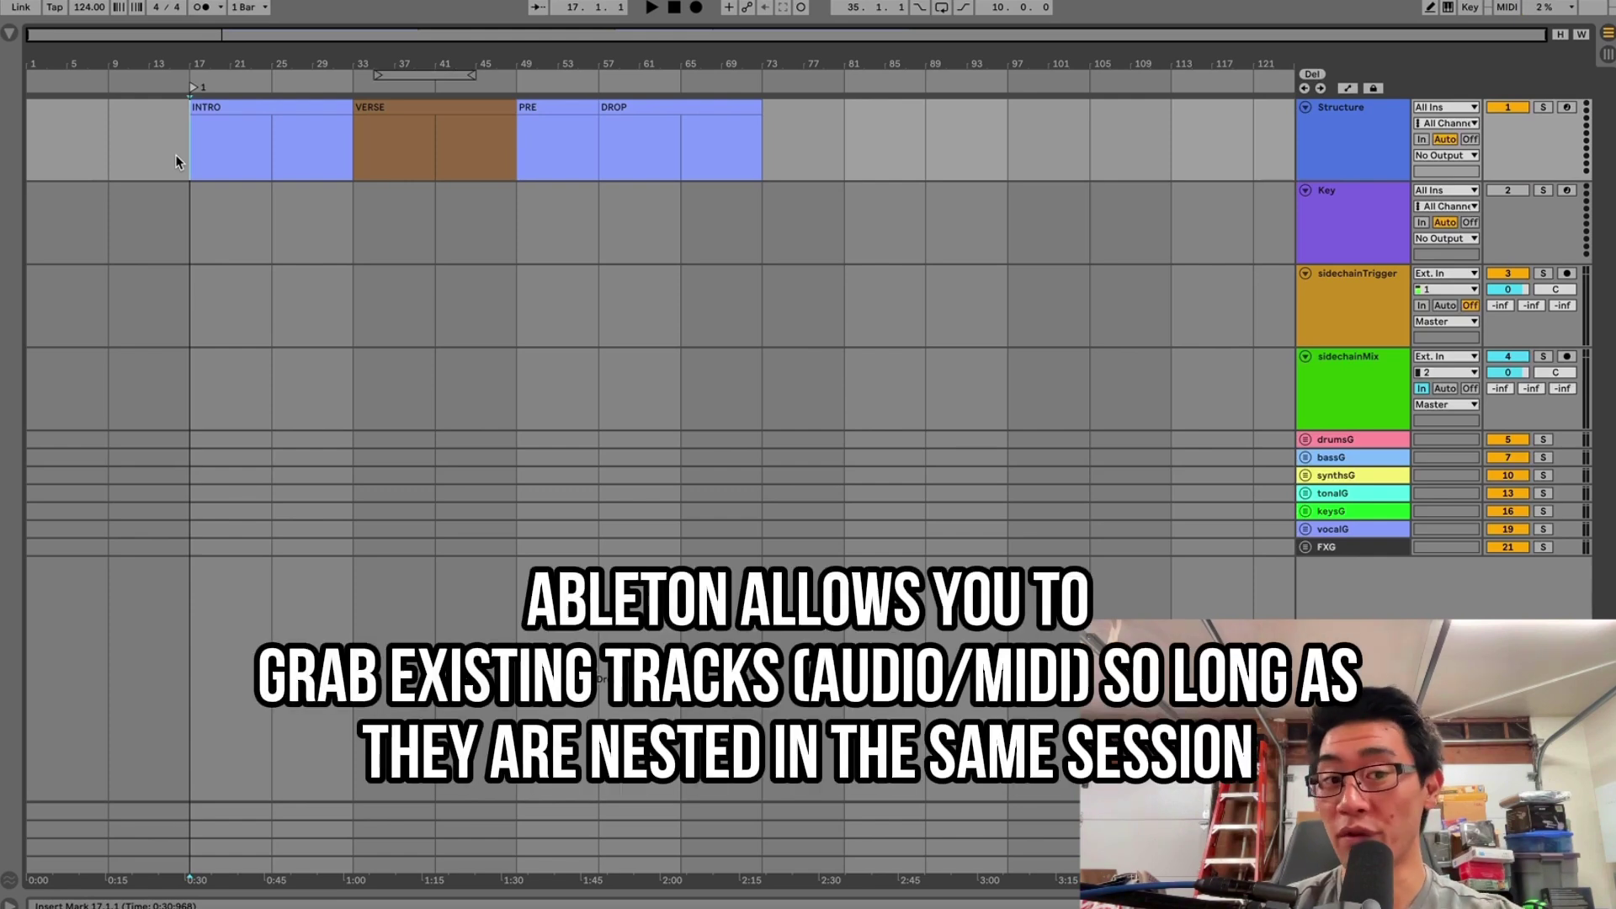
{"action": "left_click_drag", "start_coordinate": [1353, 135], "coordinate": [1321, 174]}
{"action": "left_click", "coordinate": [941, 118]}
{"action": "left_click", "coordinate": [779, 116]}
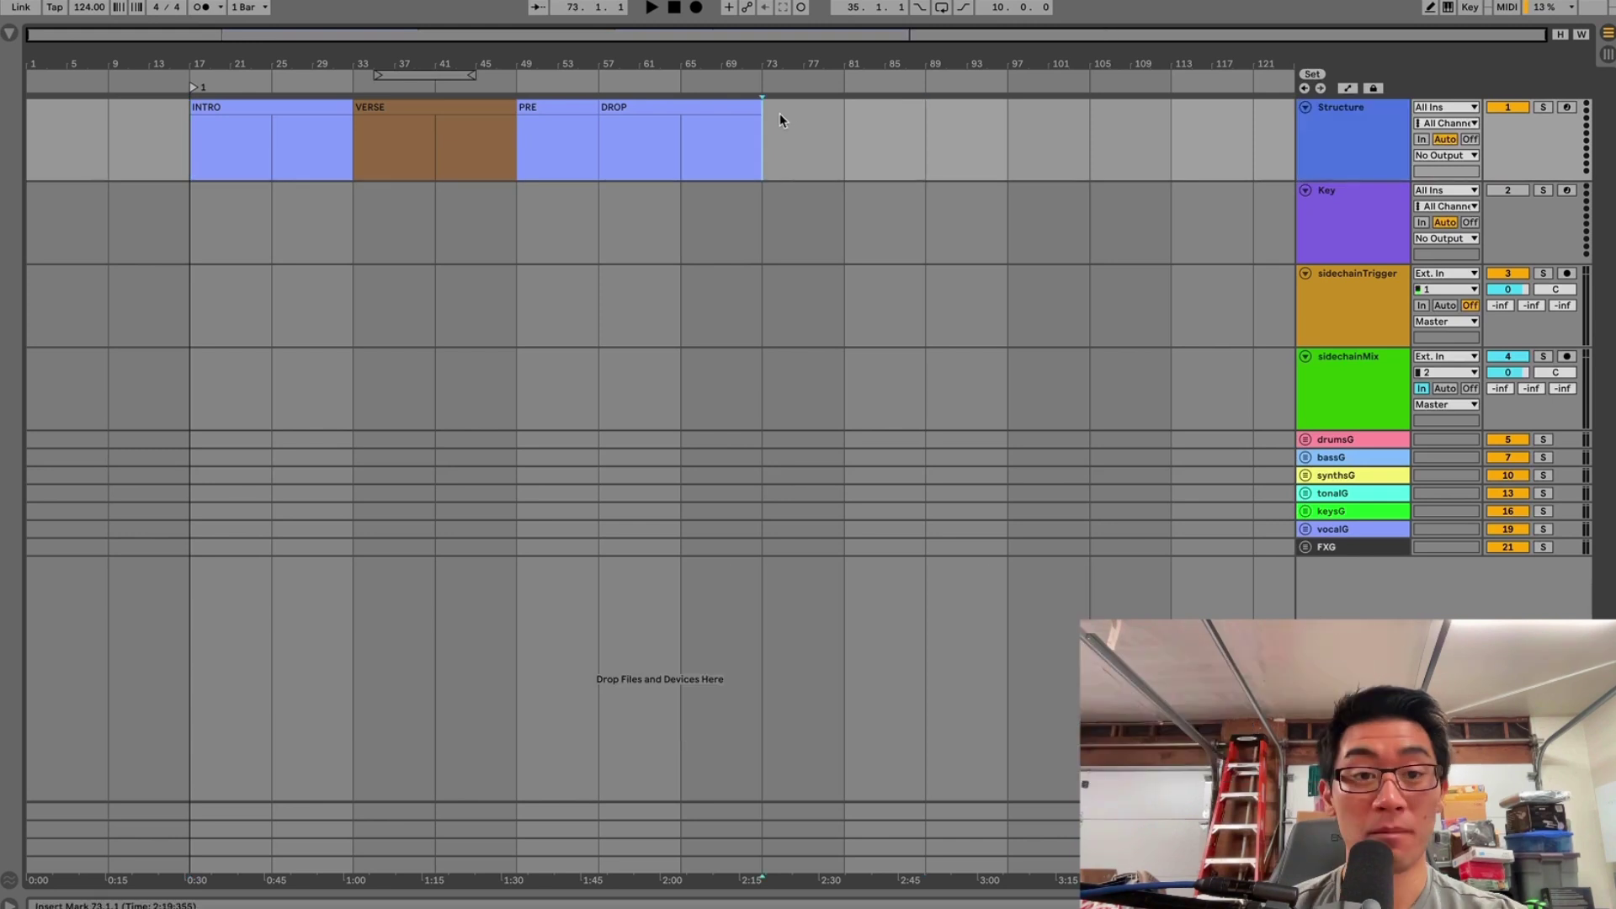
- Delete the last eight bars of the DROP clip, from bar 65, and select all sections from bar 17 to bar 65
{"action": "left_click_drag", "start_coordinate": [680, 133], "coordinate": [753, 140]}
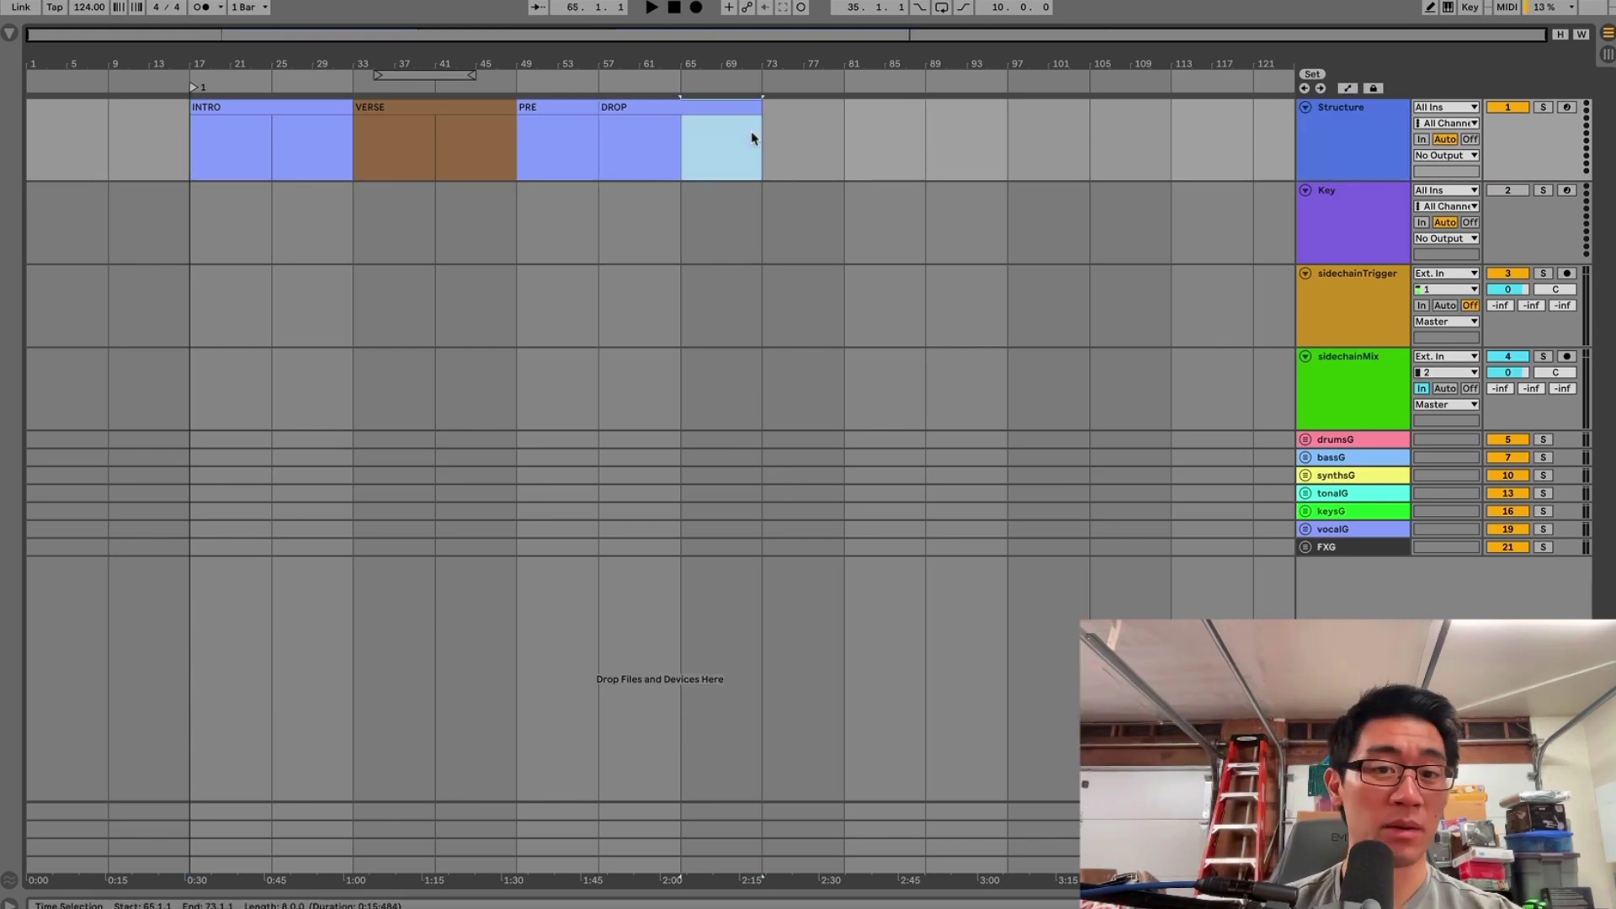
{"action": "key", "text": "Delete"}
{"action": "key", "text": "space"}
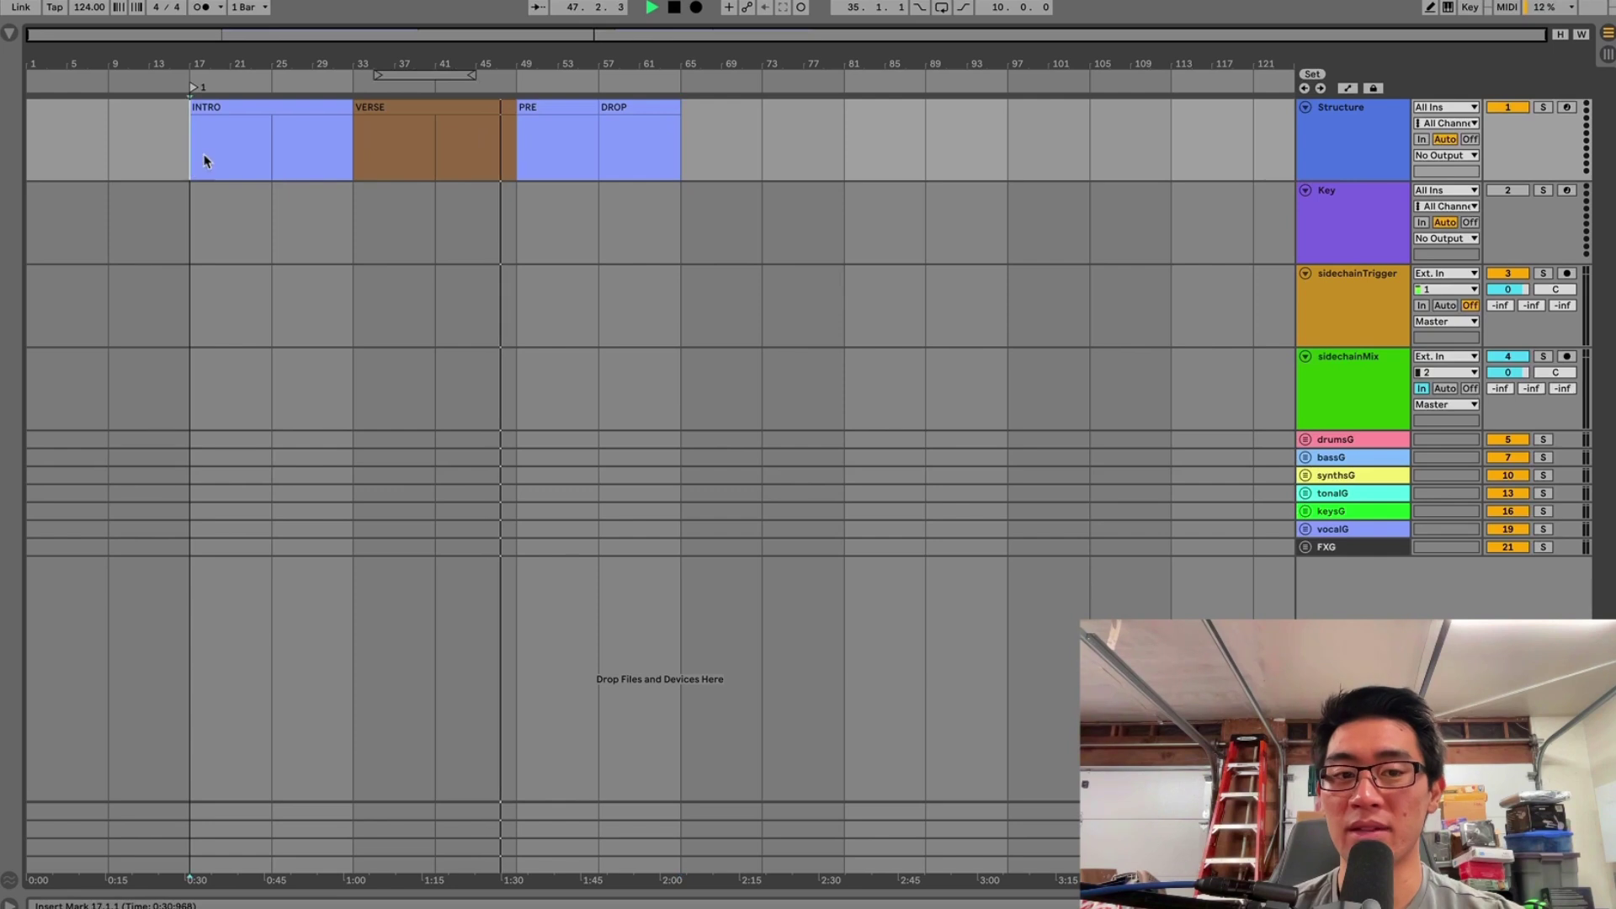
{"action": "left_click_drag", "start_coordinate": [205, 158], "coordinate": [676, 159]}
{"action": "key", "text": "space"}
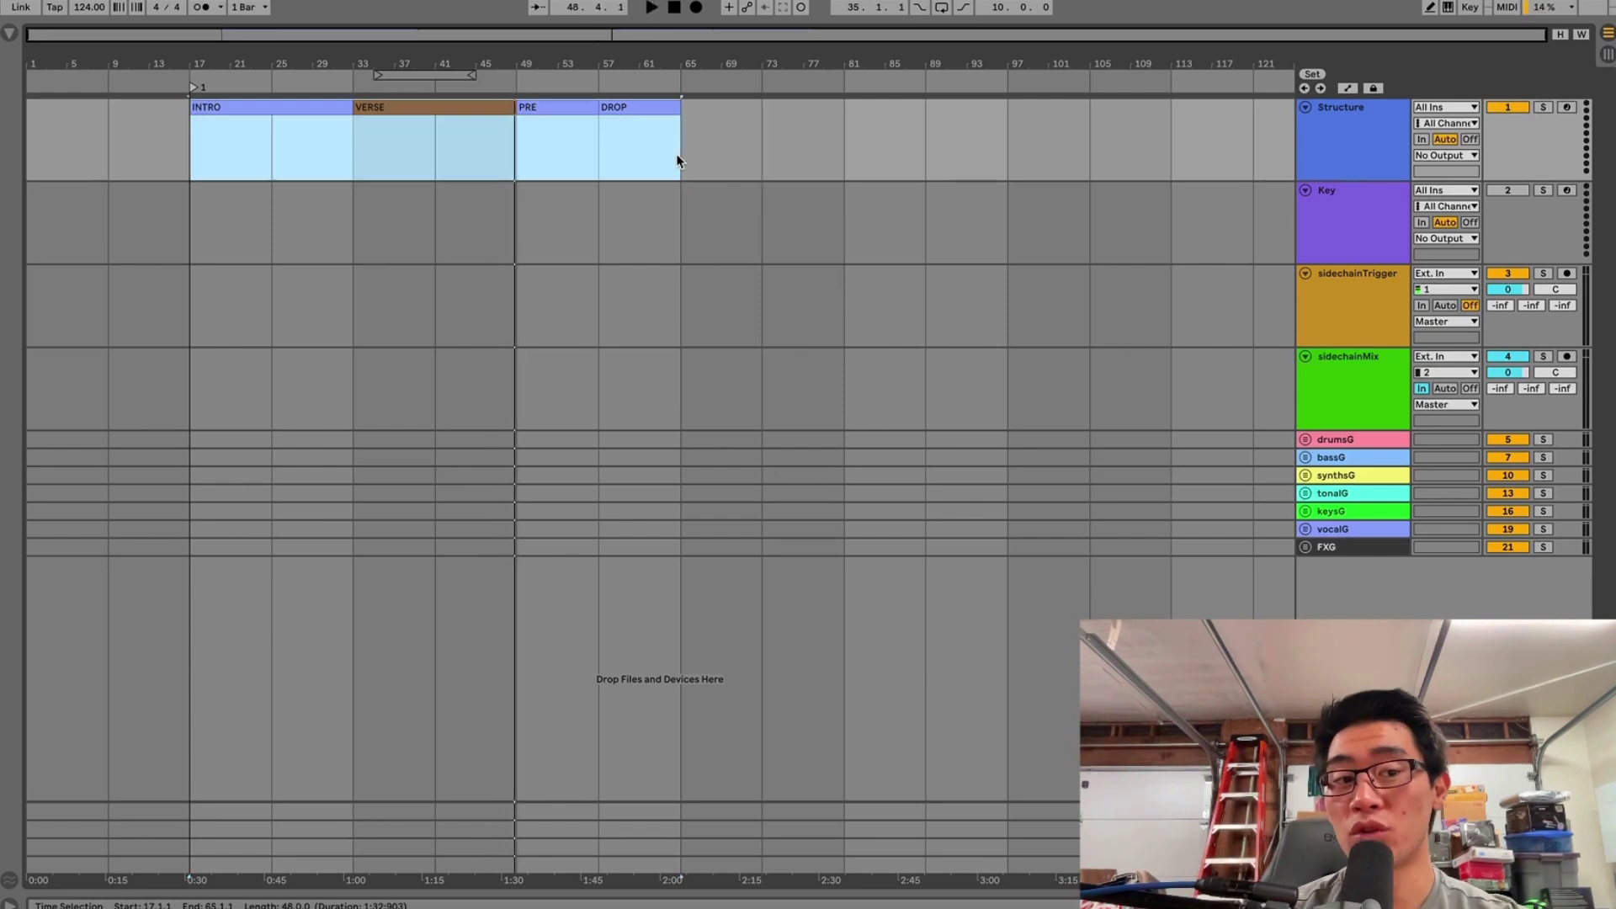
{"action": "left_click", "coordinate": [678, 157]}
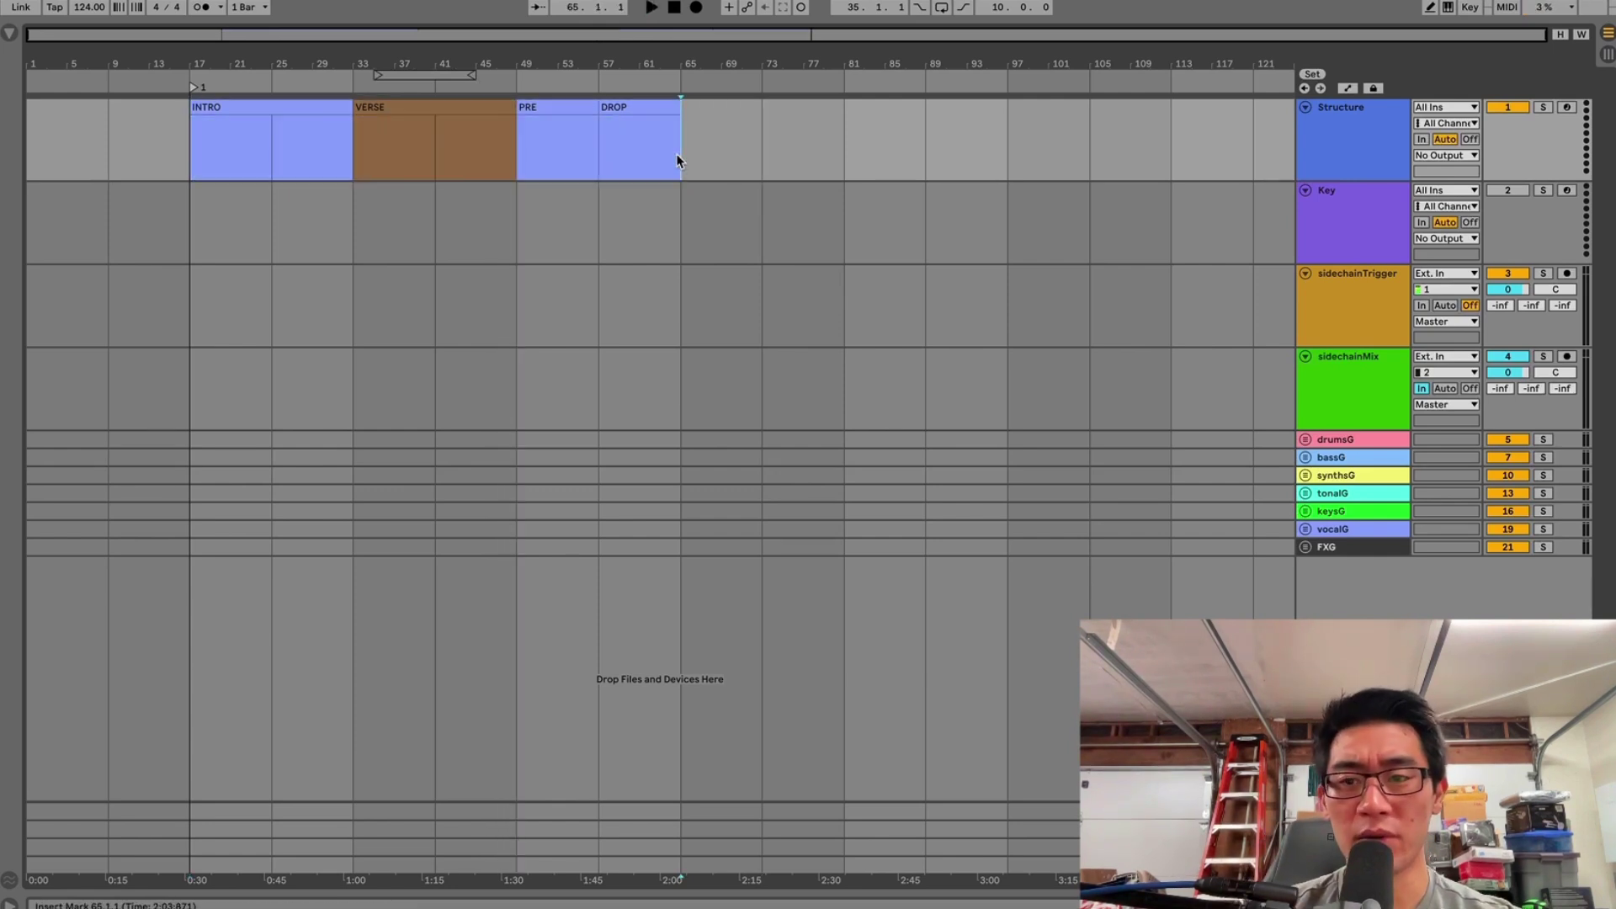
{"action": "left_click", "coordinate": [196, 168]}
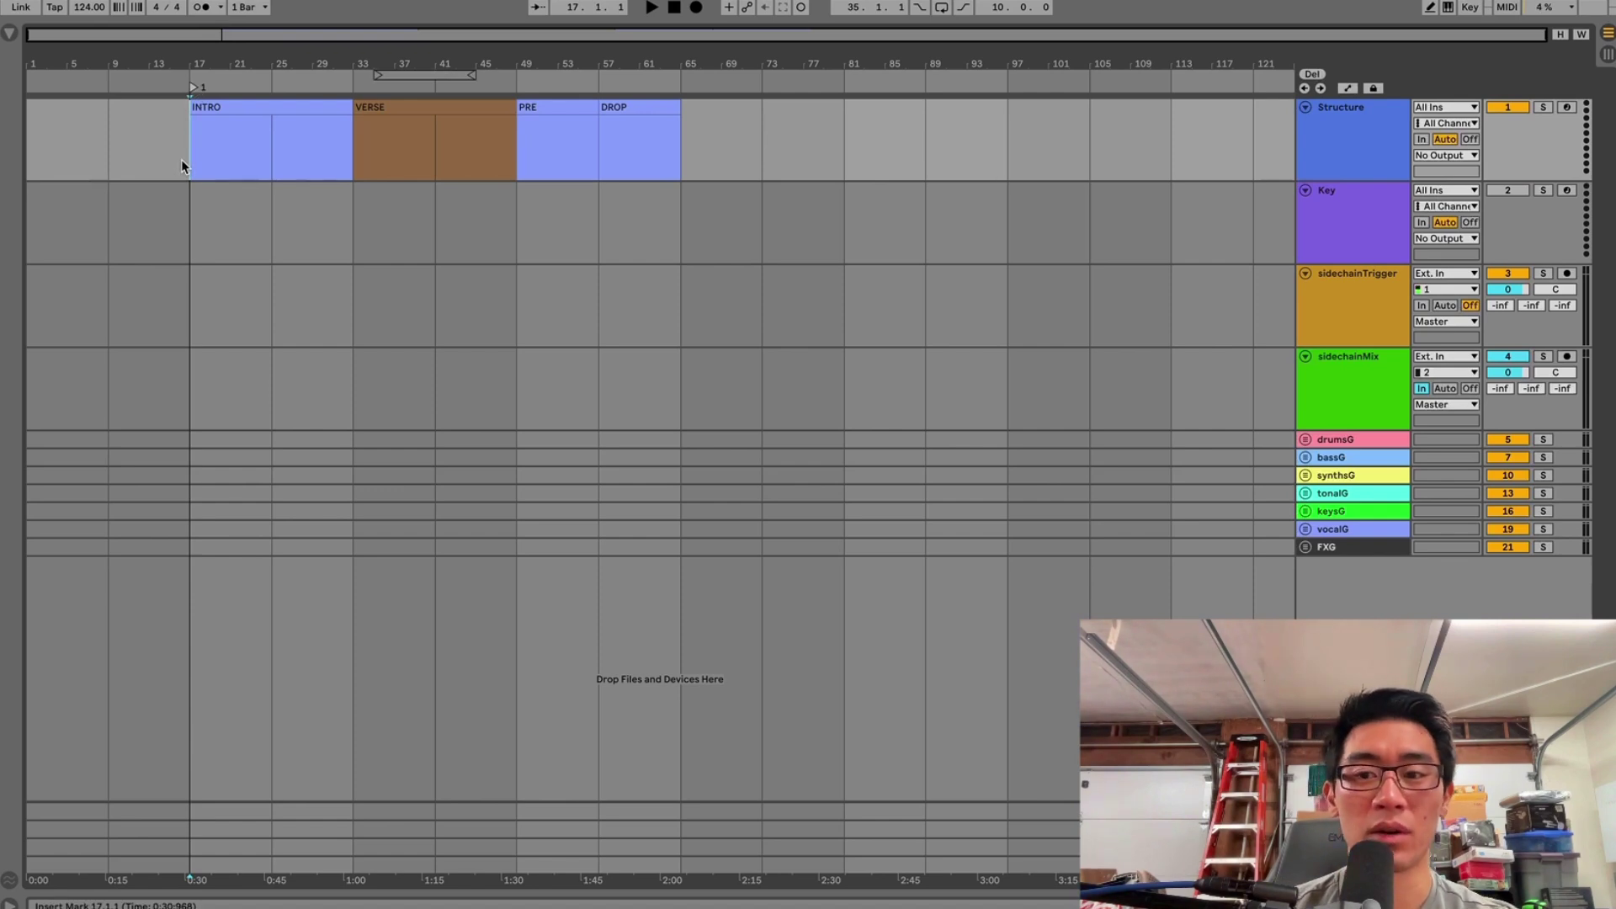
{"action": "left_click_drag", "start_coordinate": [181, 160], "coordinate": [688, 135]}
{"action": "left_click", "coordinate": [547, 192]}
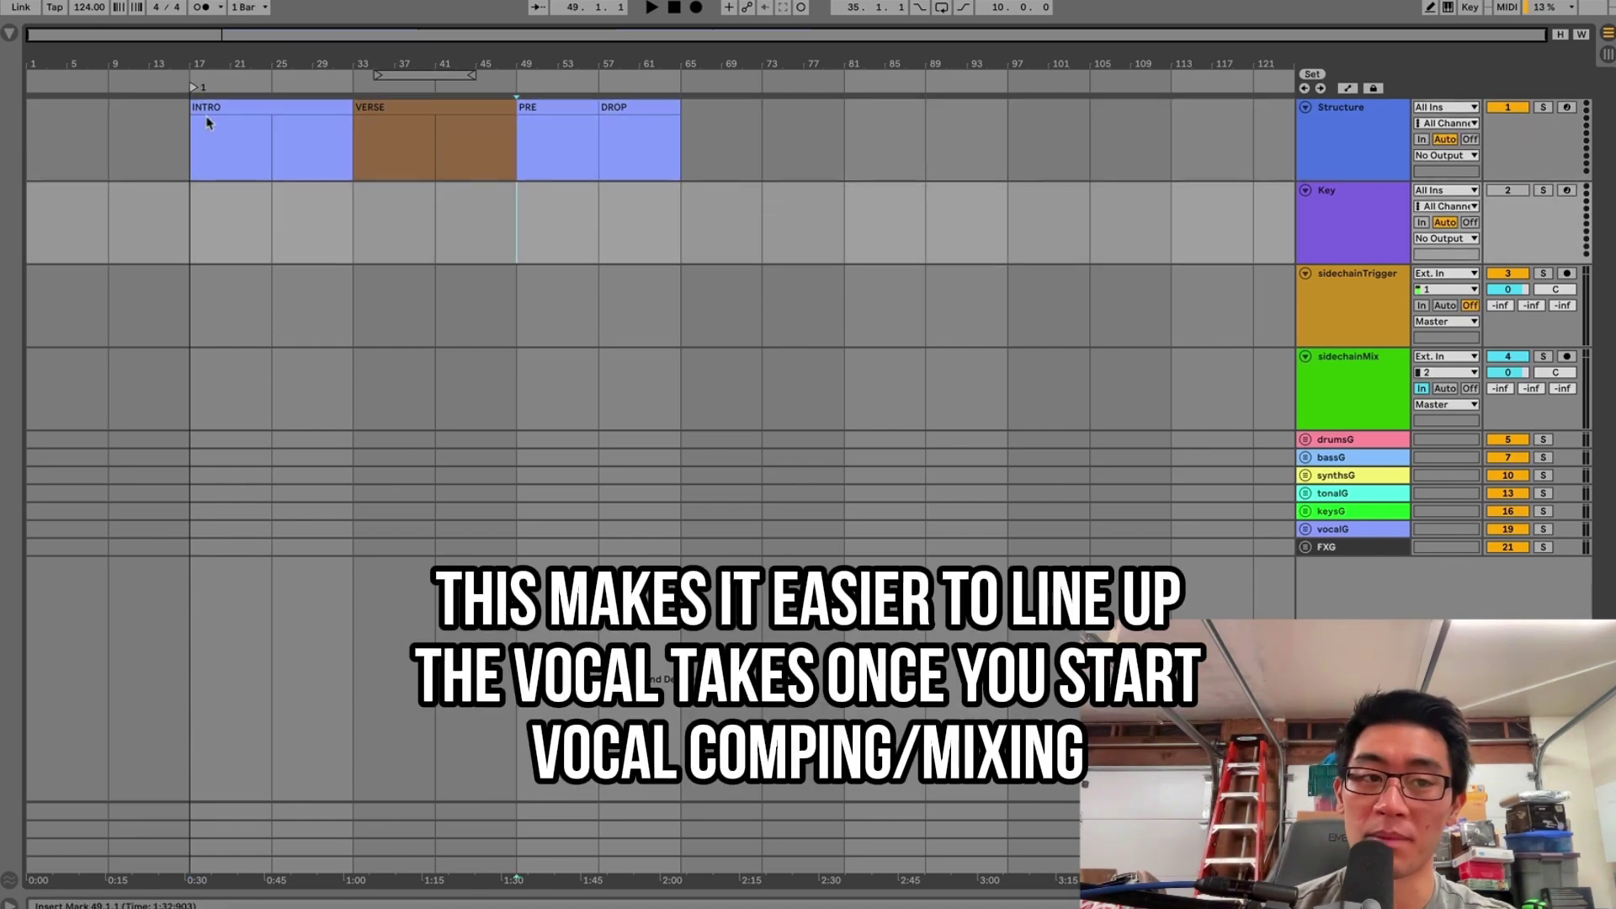
{"action": "left_click", "coordinate": [187, 133]}
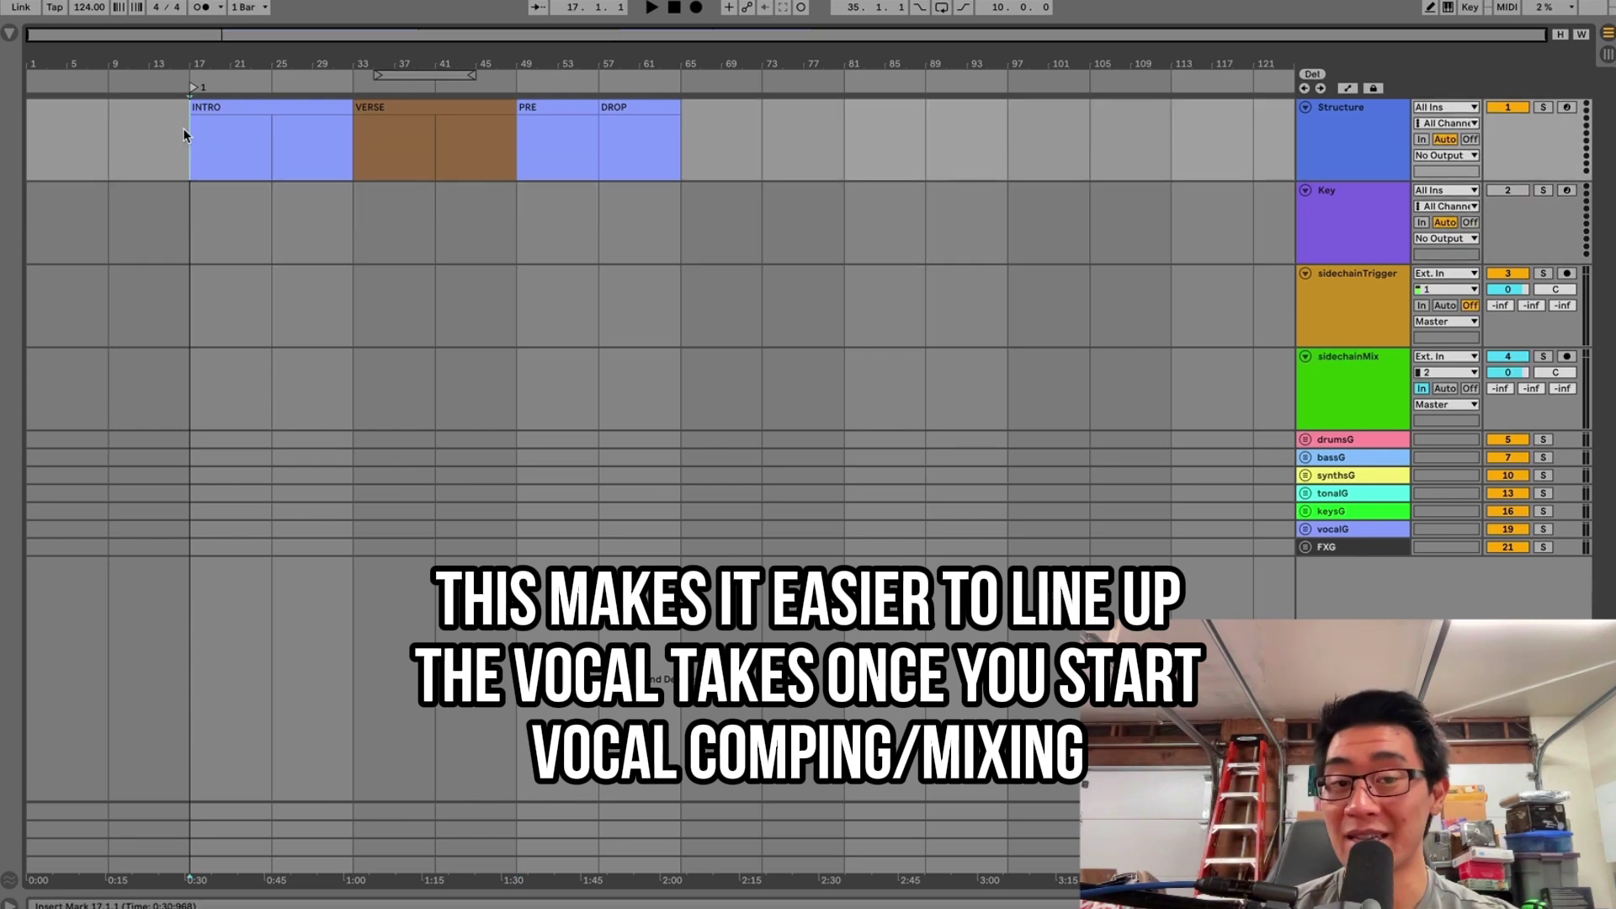
{"action": "left_click", "coordinate": [1359, 145]}
{"action": "left_click", "coordinate": [197, 154]}
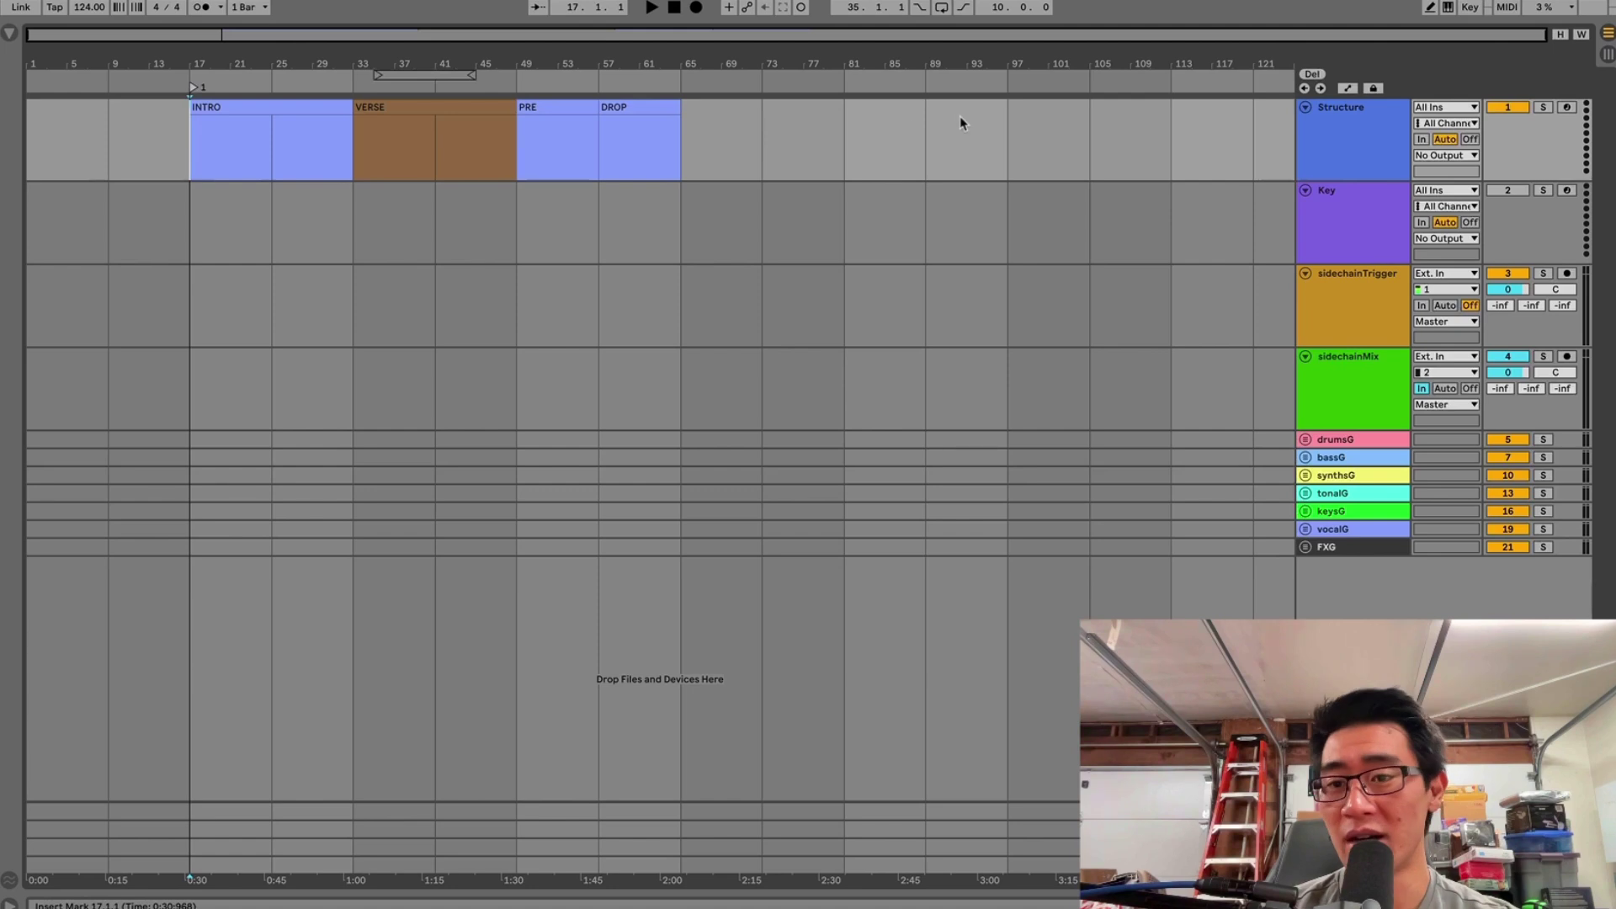
{"action": "left_click_drag", "start_coordinate": [167, 167], "coordinate": [653, 170]}
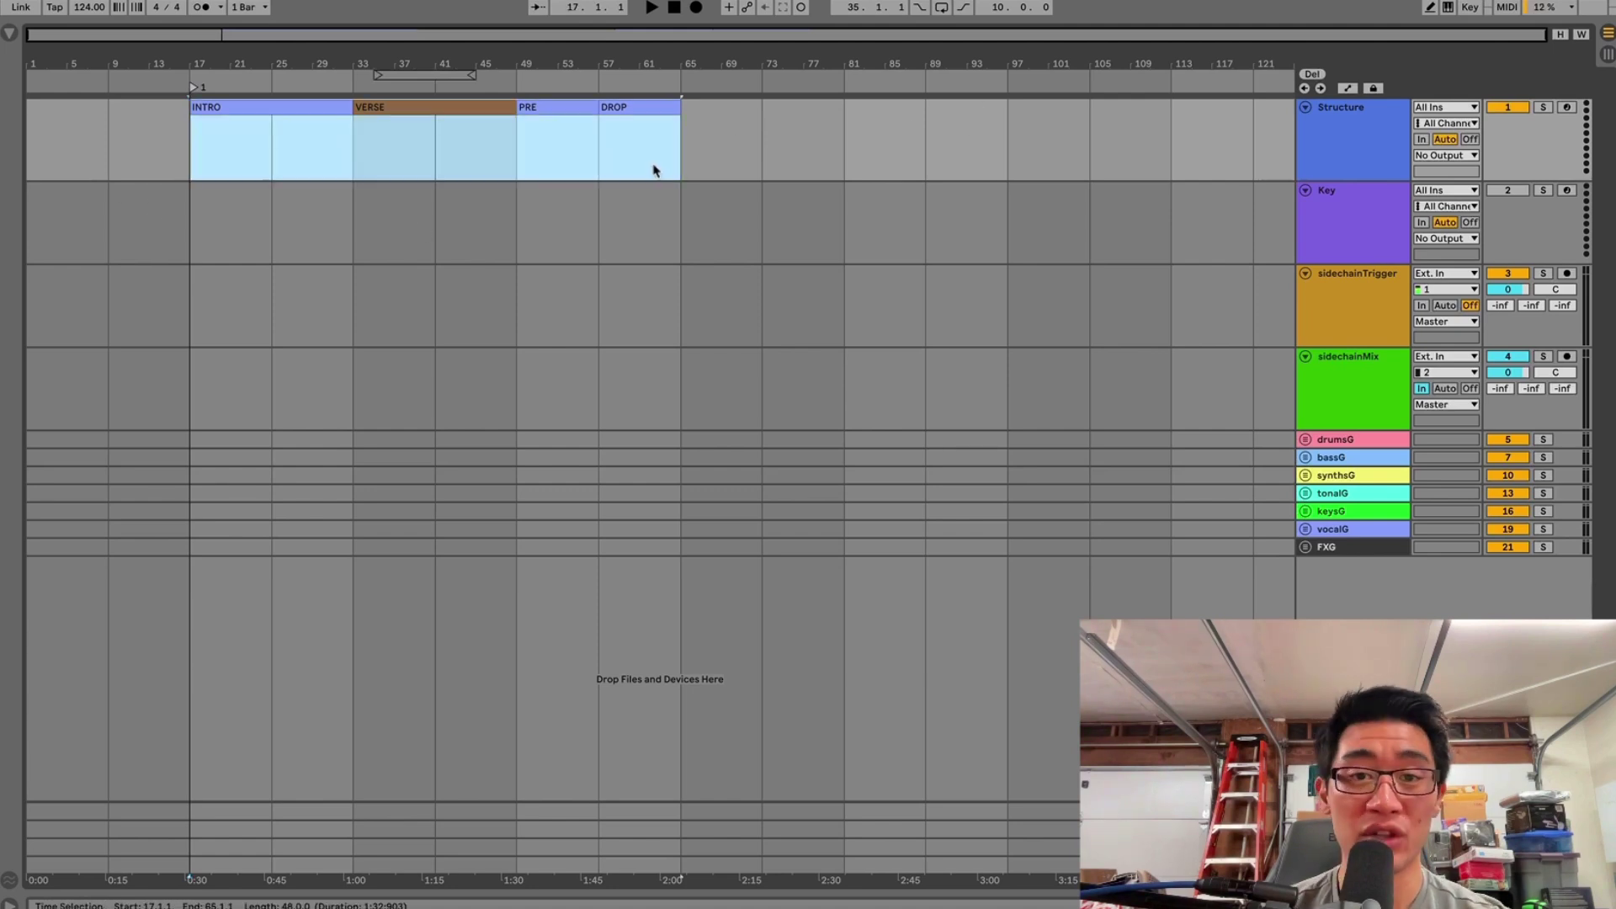
{"action": "left_click", "coordinate": [653, 170]}
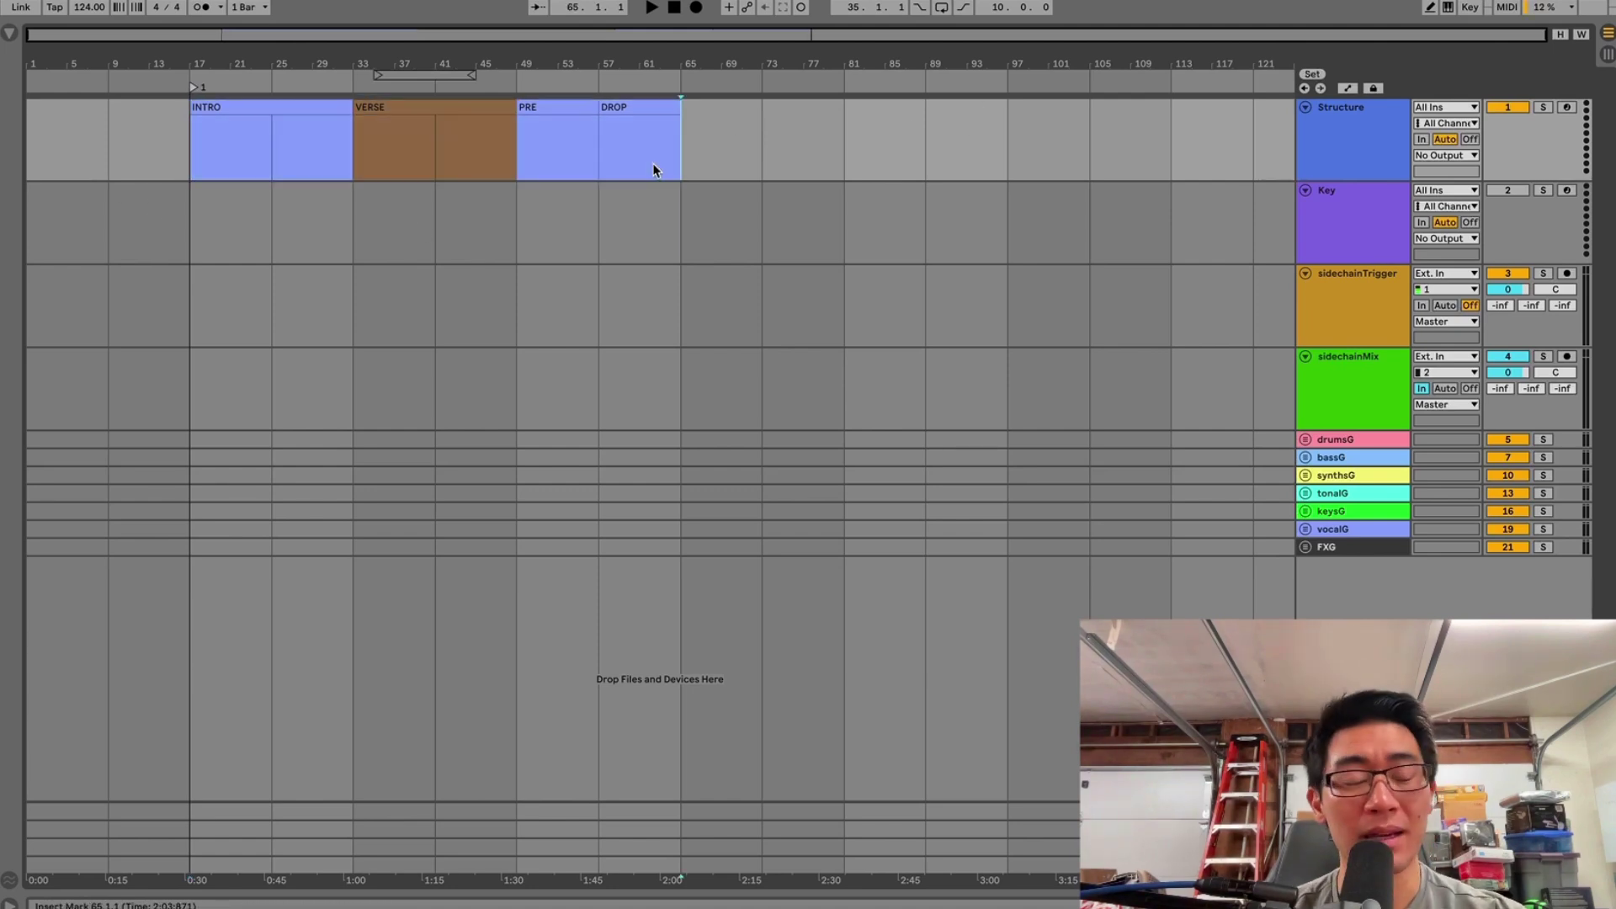
- Try narrowing the arrangement grid to four bars over the INTRO clip, and widen it back to eight bars
{"action": "left_click", "coordinate": [306, 178]}
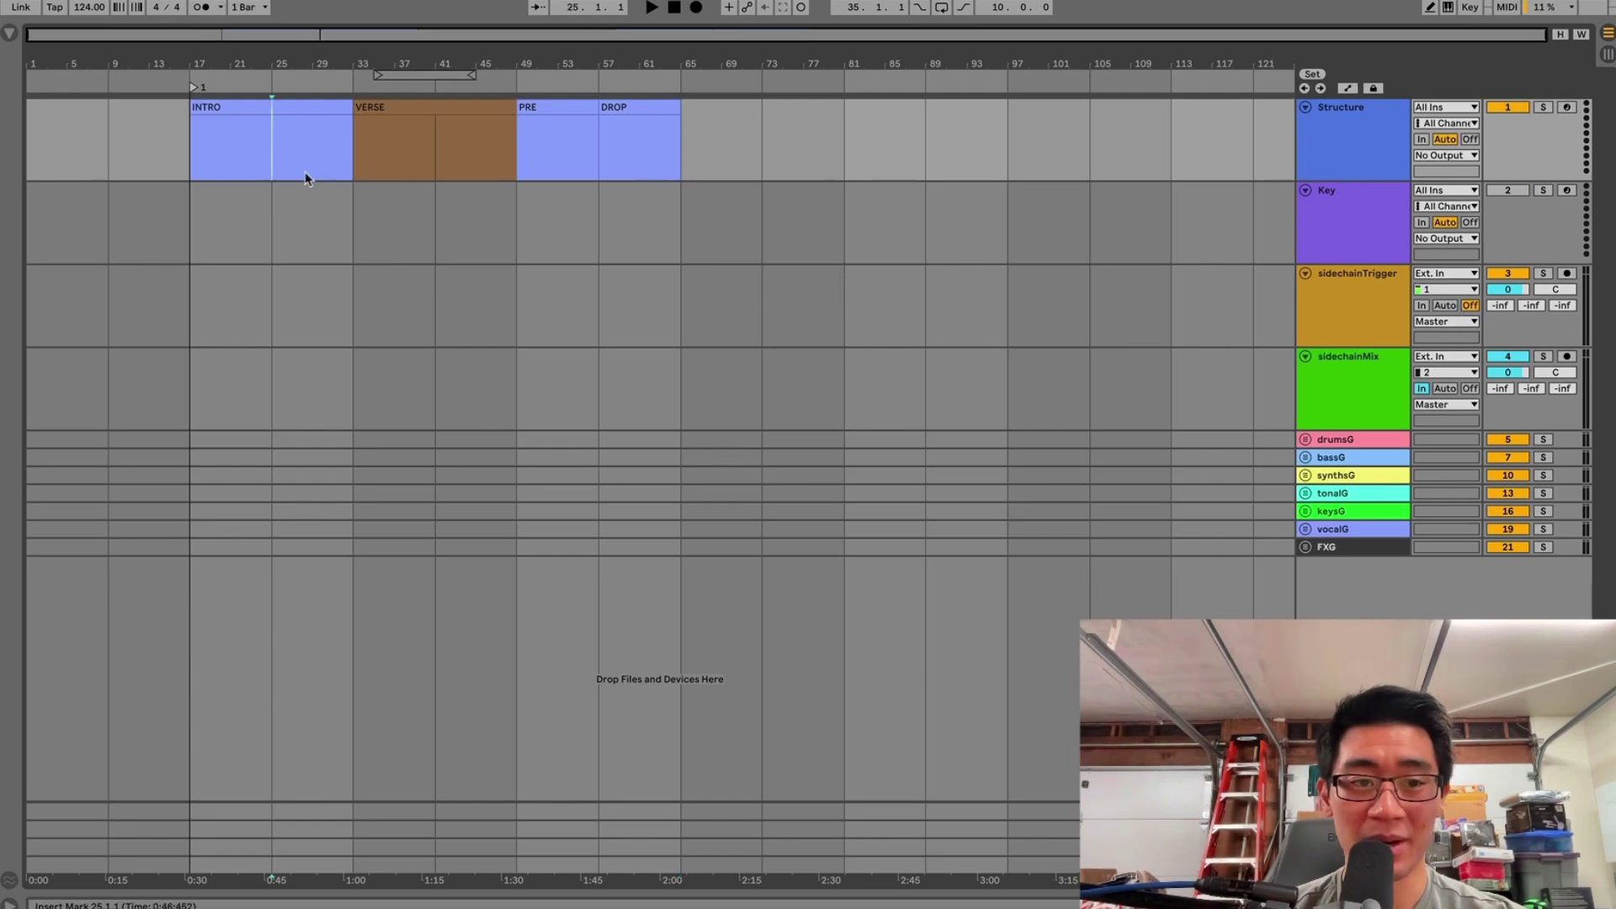
{"action": "left_click", "coordinate": [331, 156]}
{"action": "key", "text": "super+1"}
{"action": "left_click", "coordinate": [315, 195]}
{"action": "left_click", "coordinate": [315, 138]}
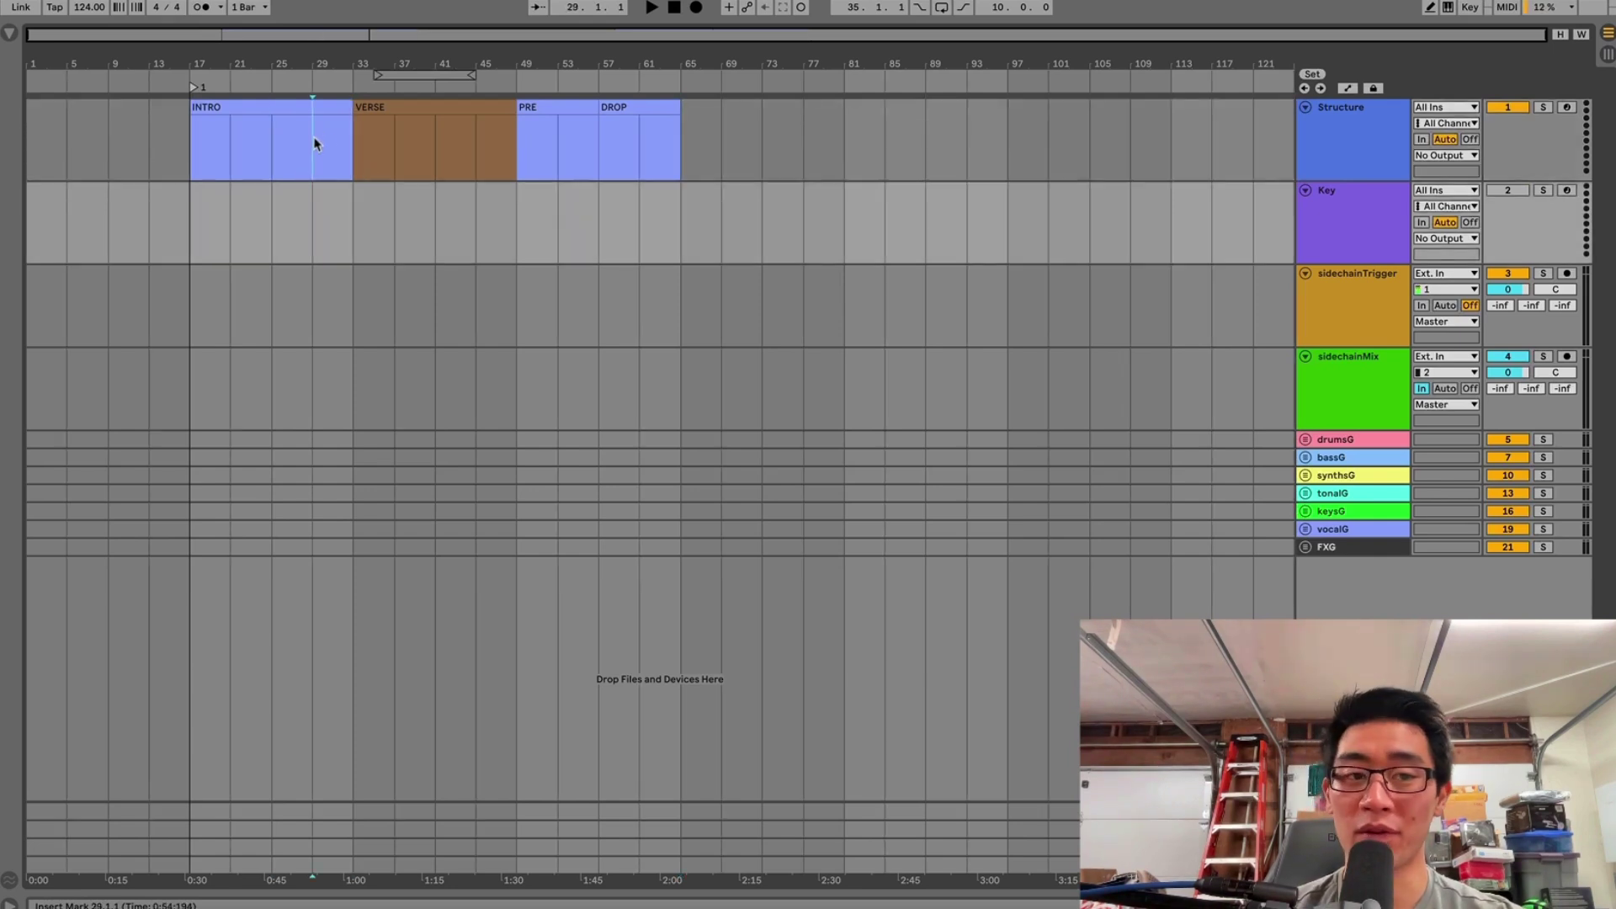
{"action": "left_click", "coordinate": [318, 145]}
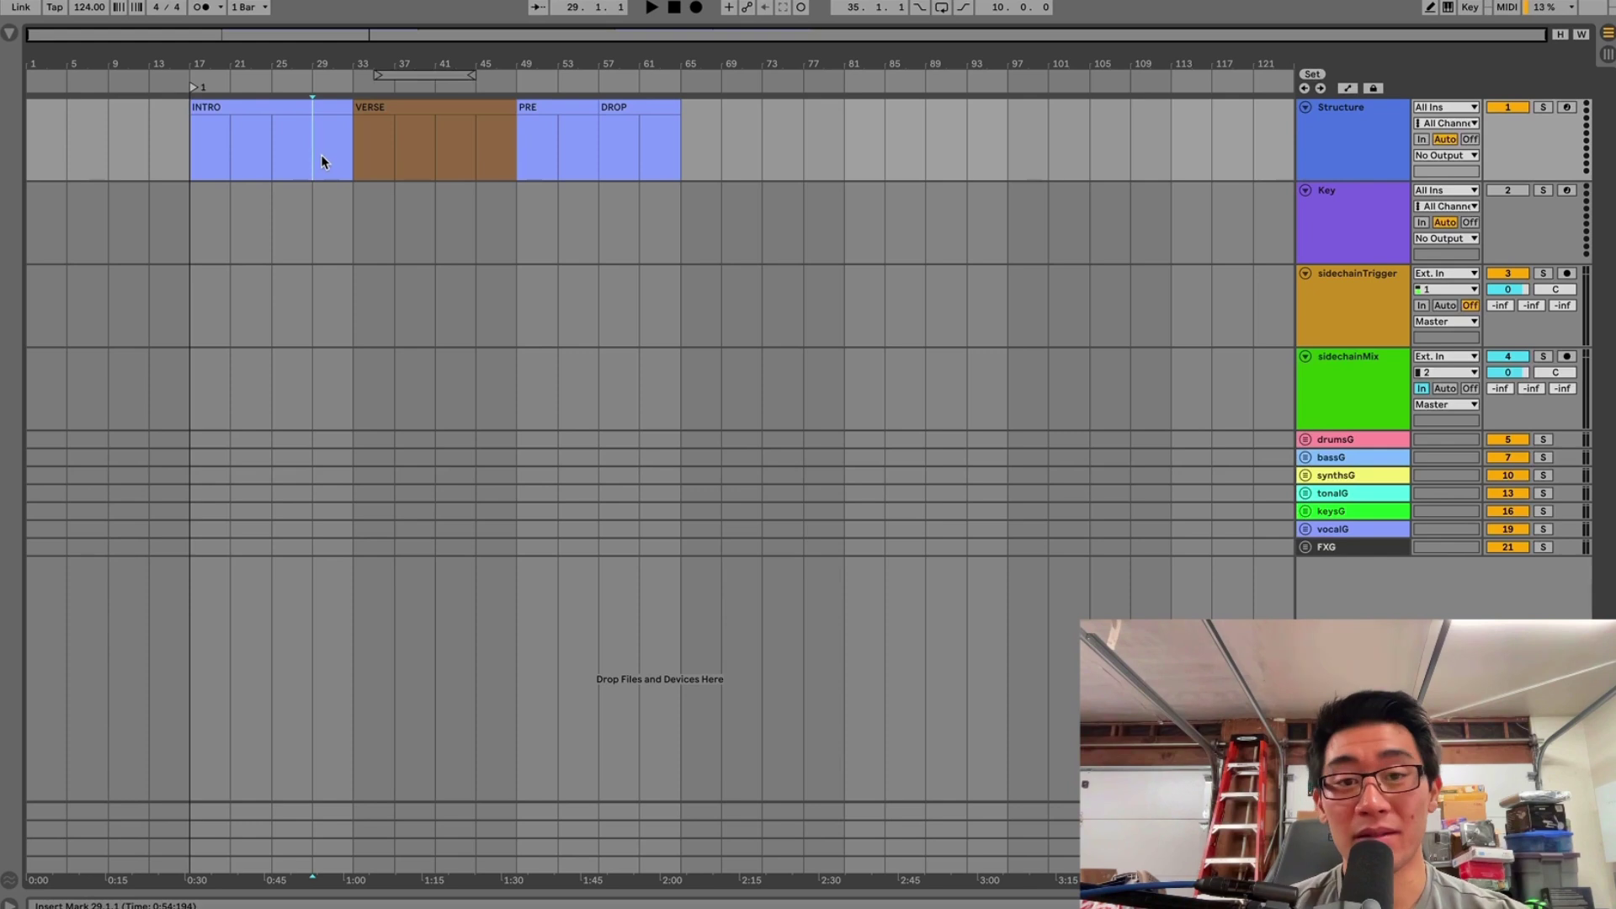
{"action": "key", "text": "super+2"}
- Place the insert marker at bar 17 on the Key track
{"action": "left_click", "coordinate": [235, 144]}
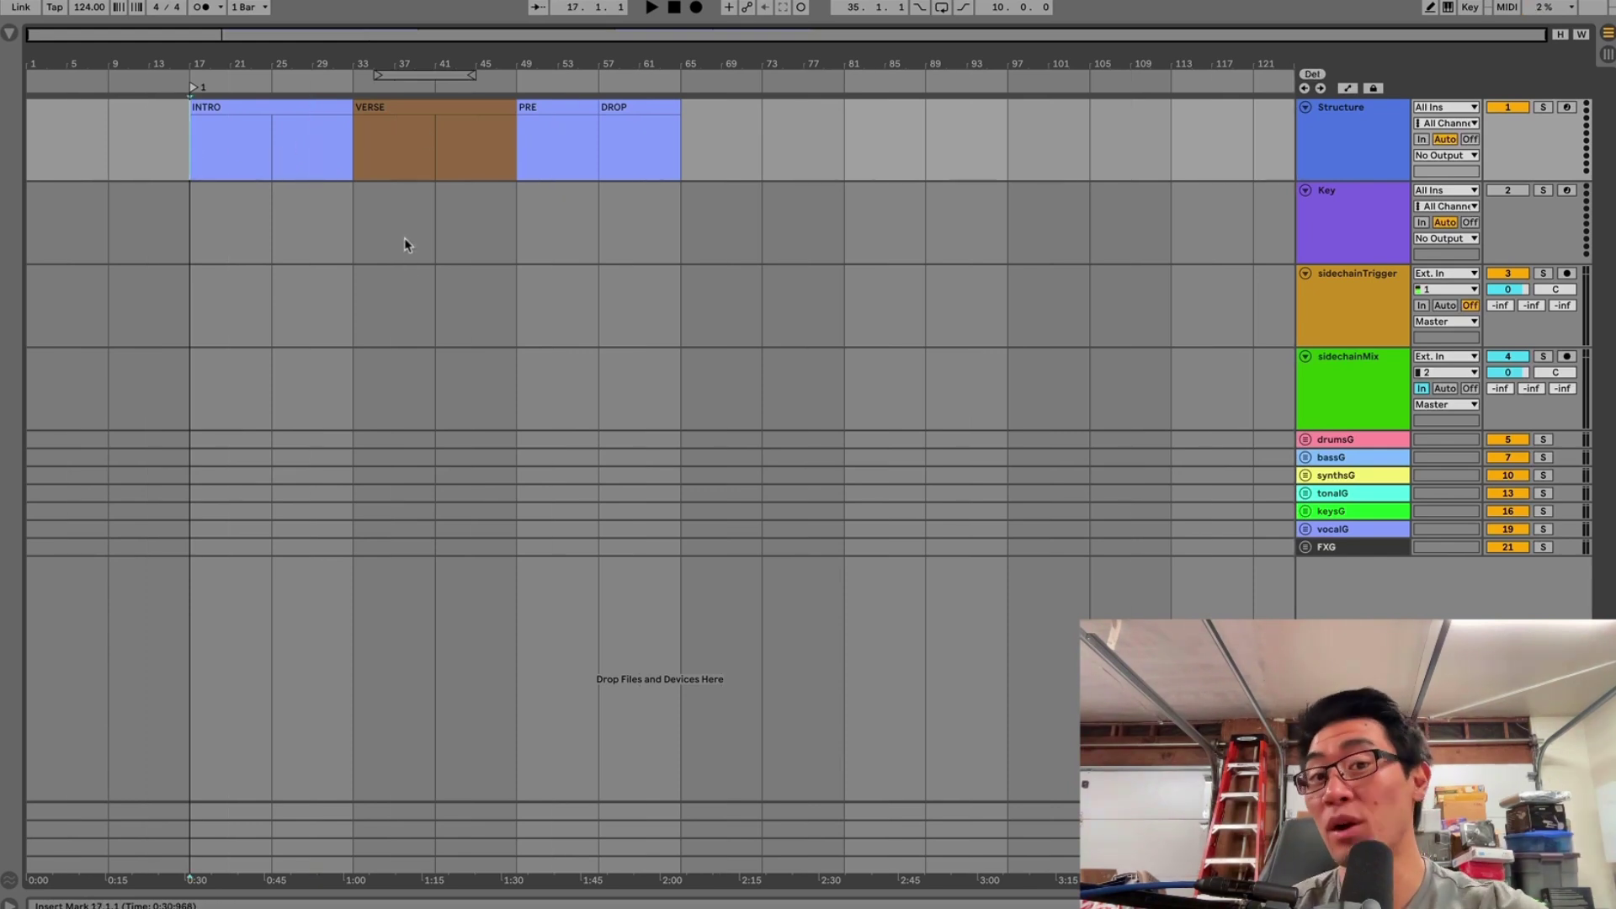
{"action": "left_click", "coordinate": [209, 209]}
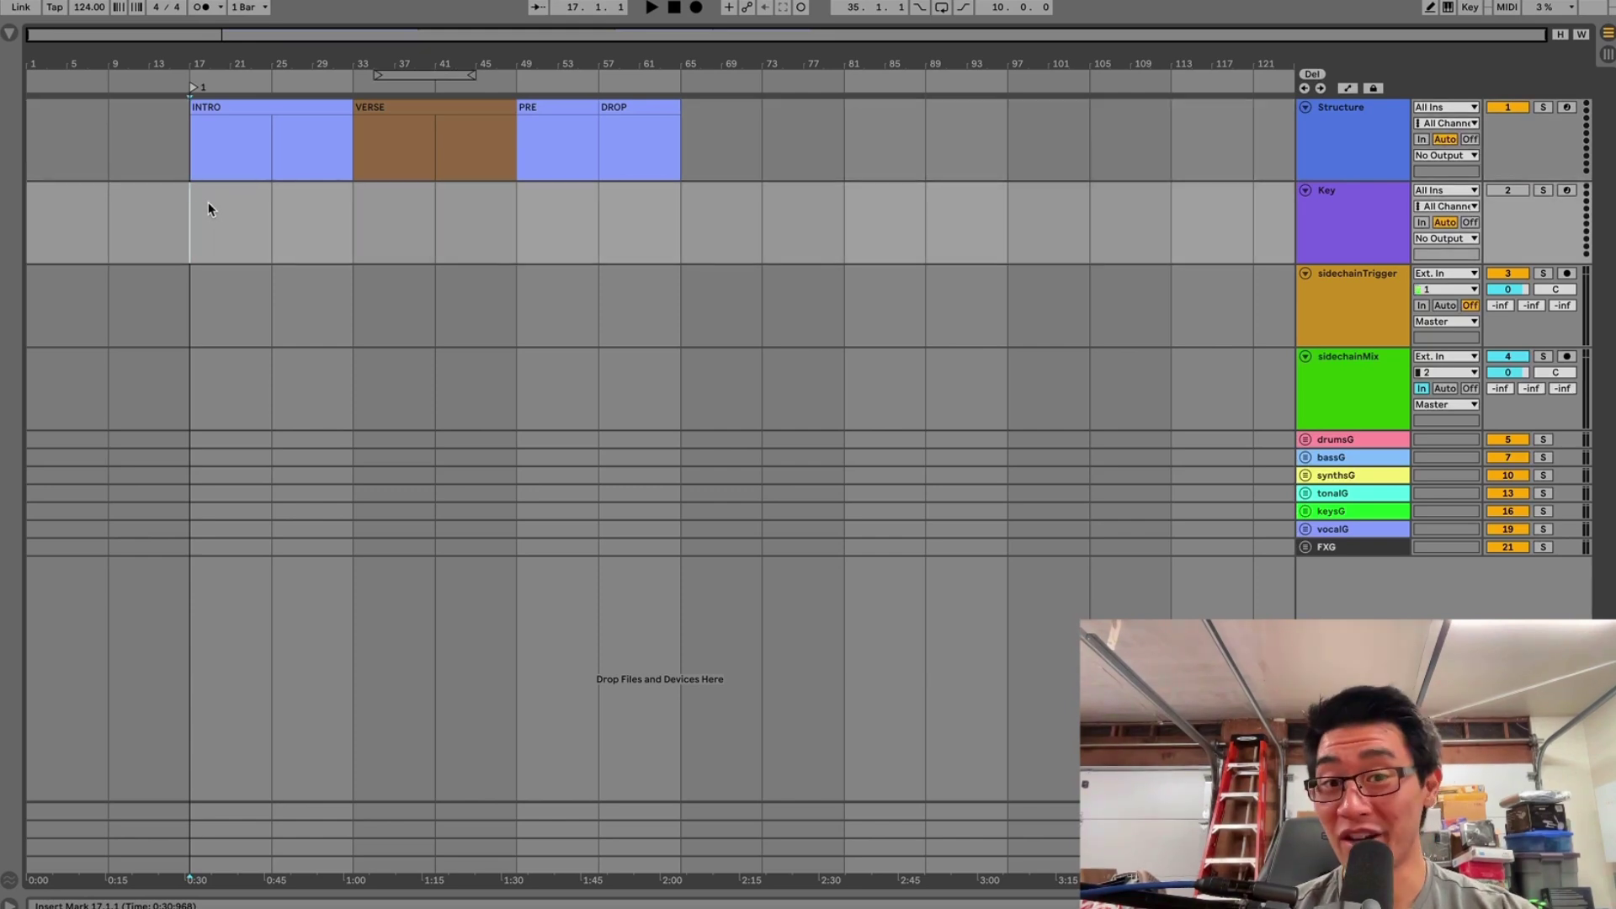